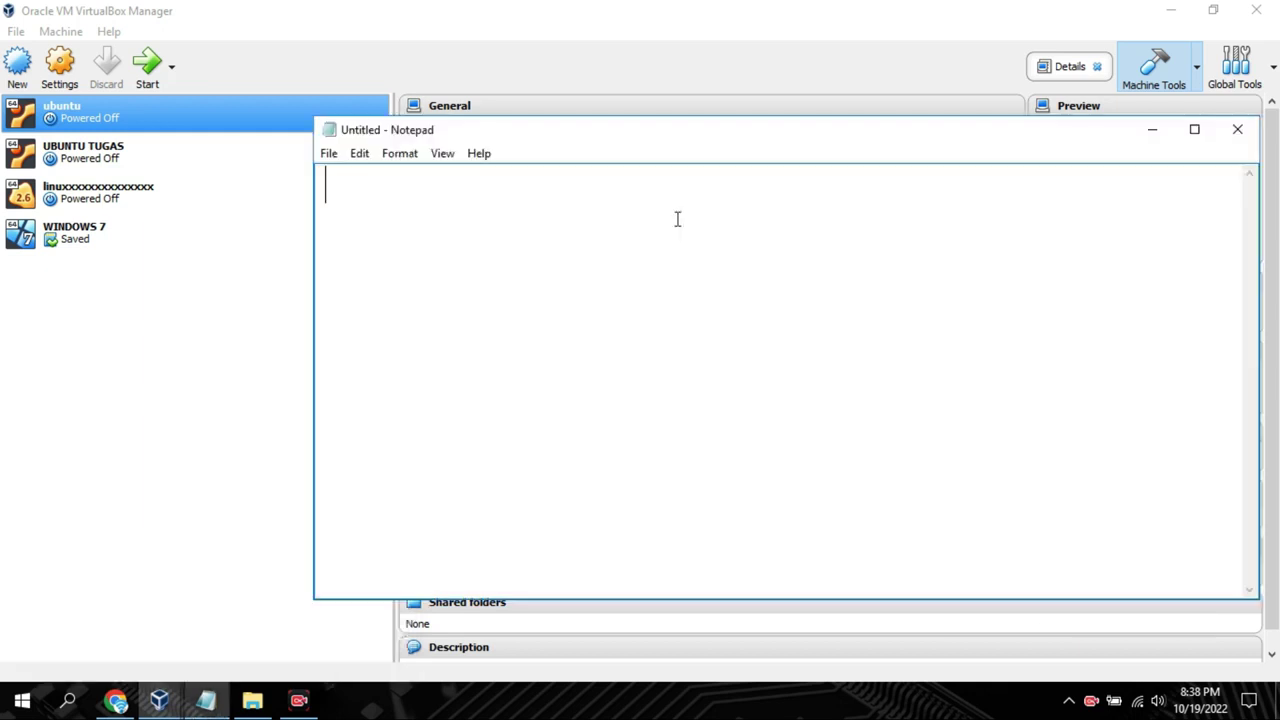
Type 'cara install kali linux' into the new Notepad note, fixing the typo
type("install ")
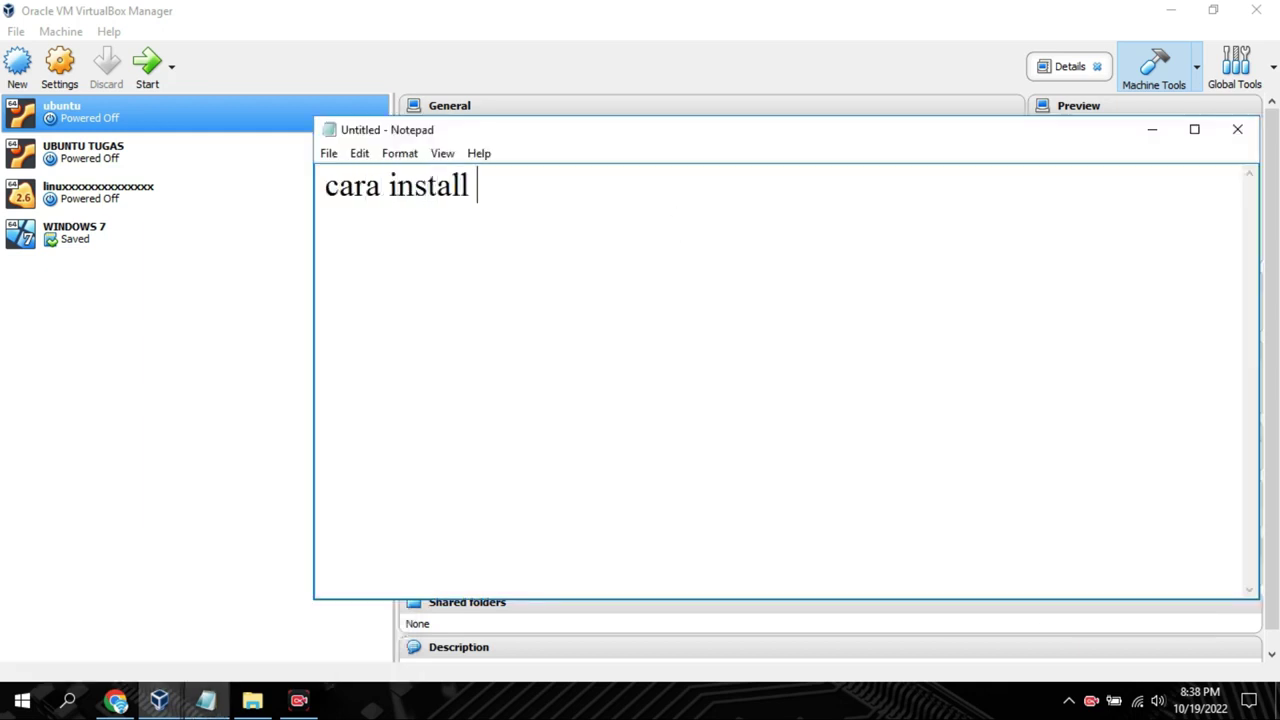
type("kali li")
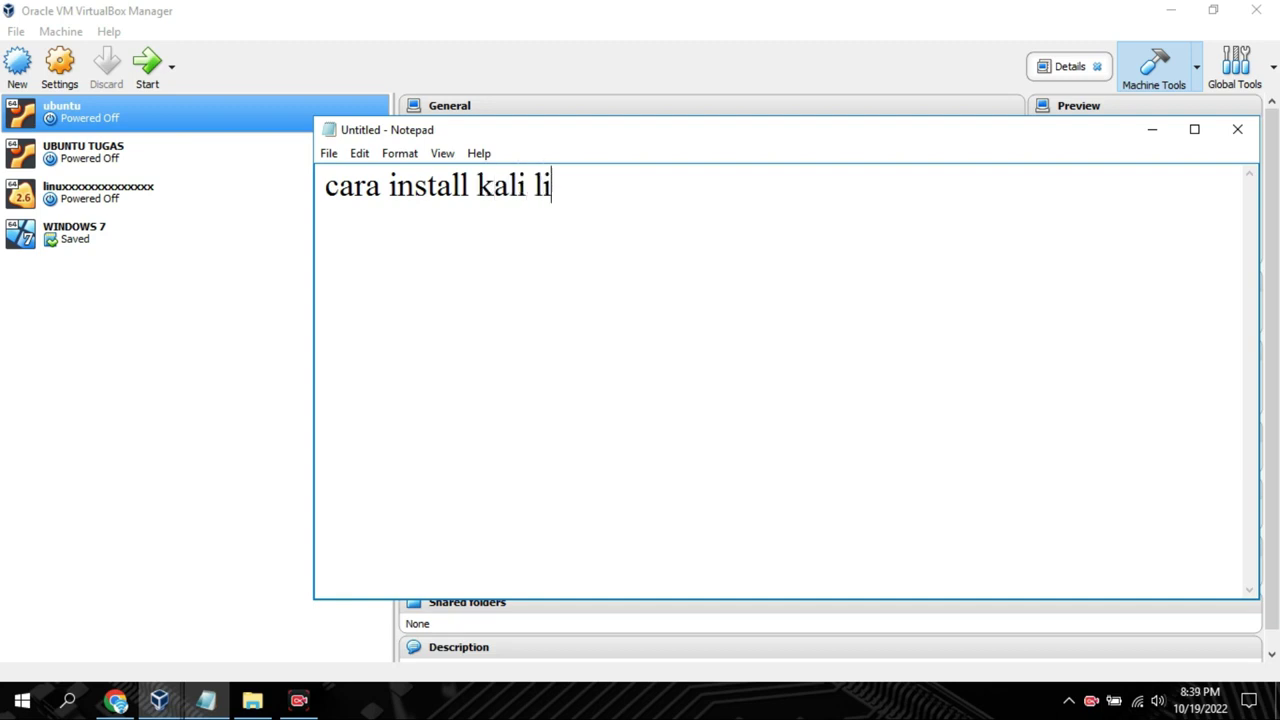
type("nuz")
key("BackSpace")
type("x")
In Downloads, make the kali-linux installer file name editable to copy it
left_click(252, 700)
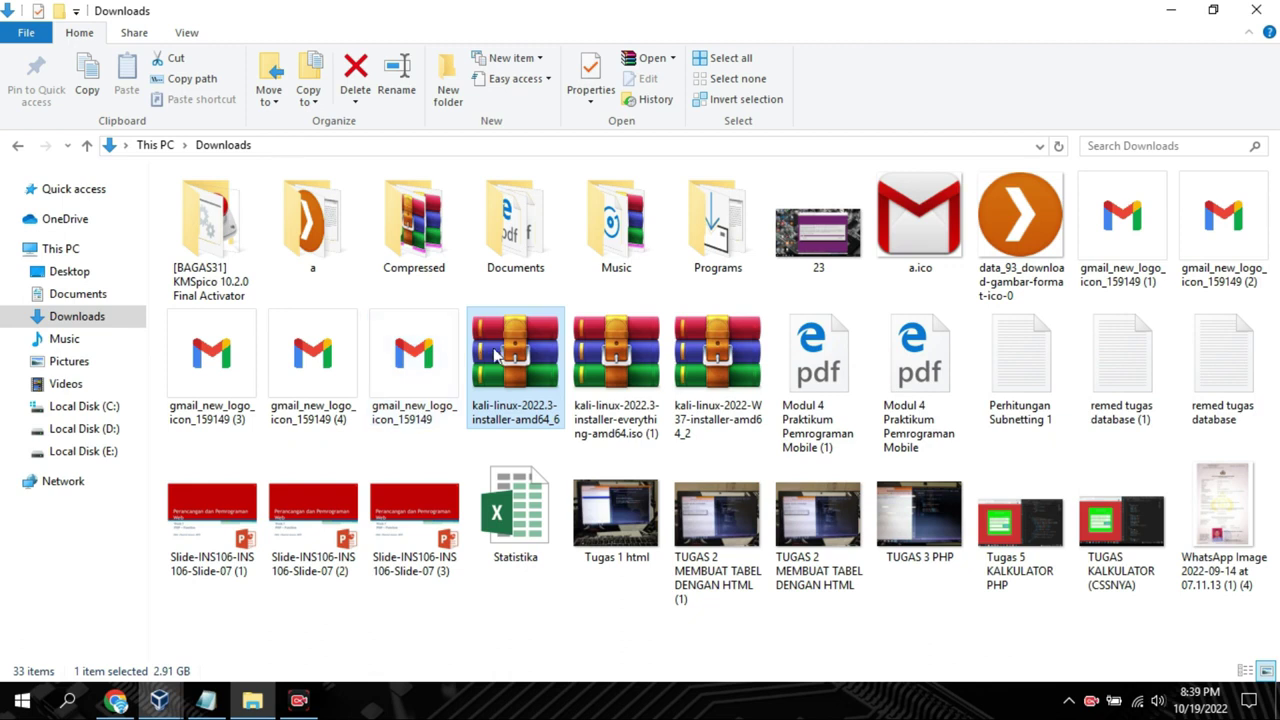
right_click(500, 362)
left_click(556, 642)
key("ctrl+c")
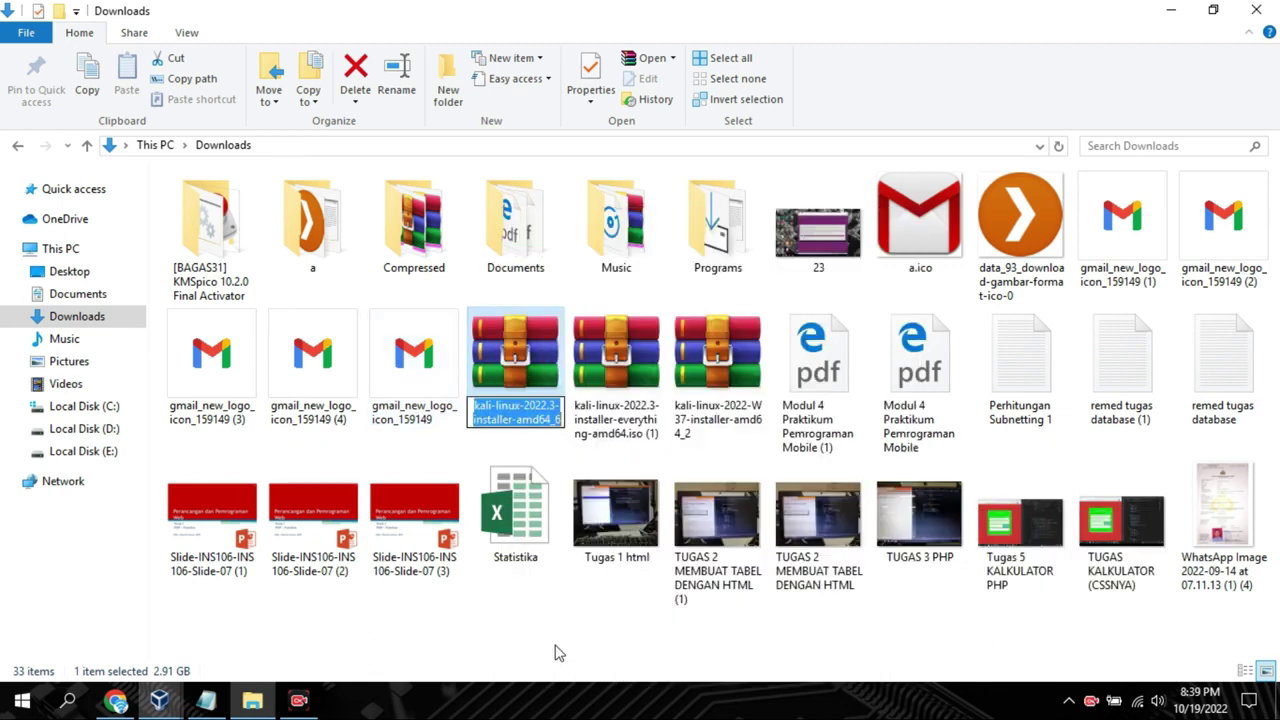
Paste kali-linux-2022.3-installer-amd64_6 into the note and set all text to size 28
left_click(1170, 10)
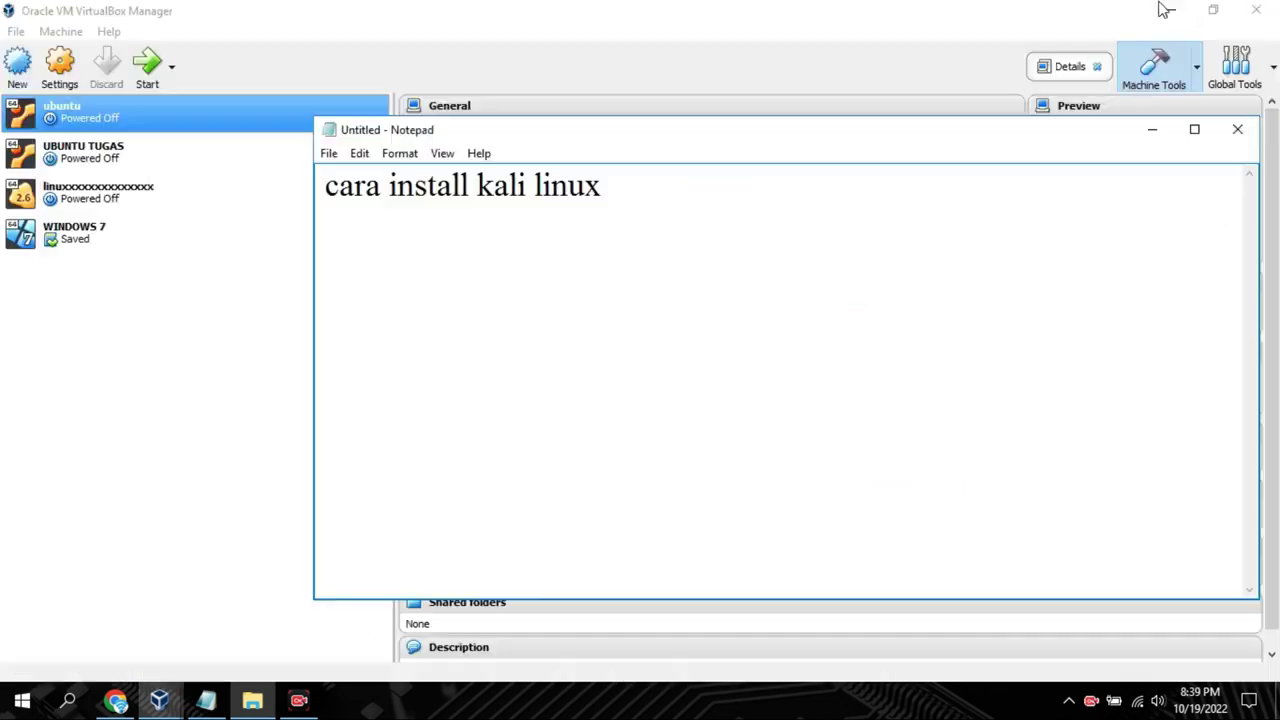
key("ctrl+v")
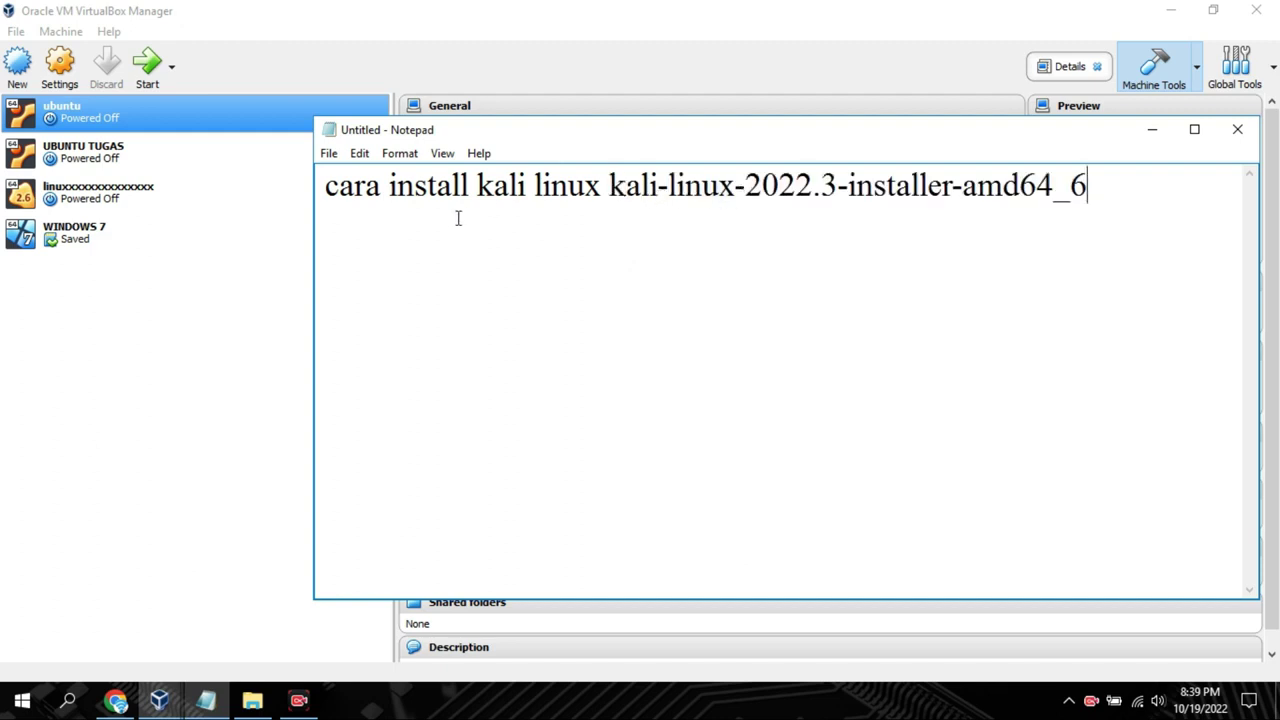
key("ctrl+a")
left_click(398, 153)
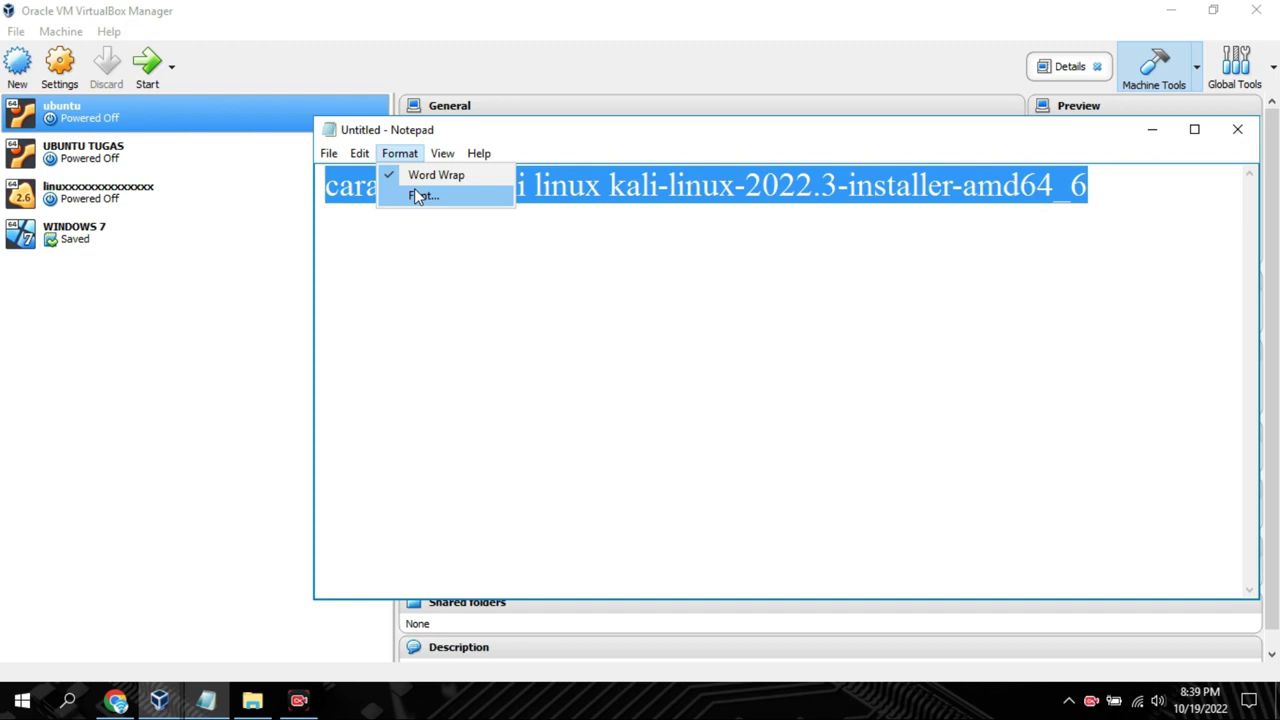
left_click(418, 196)
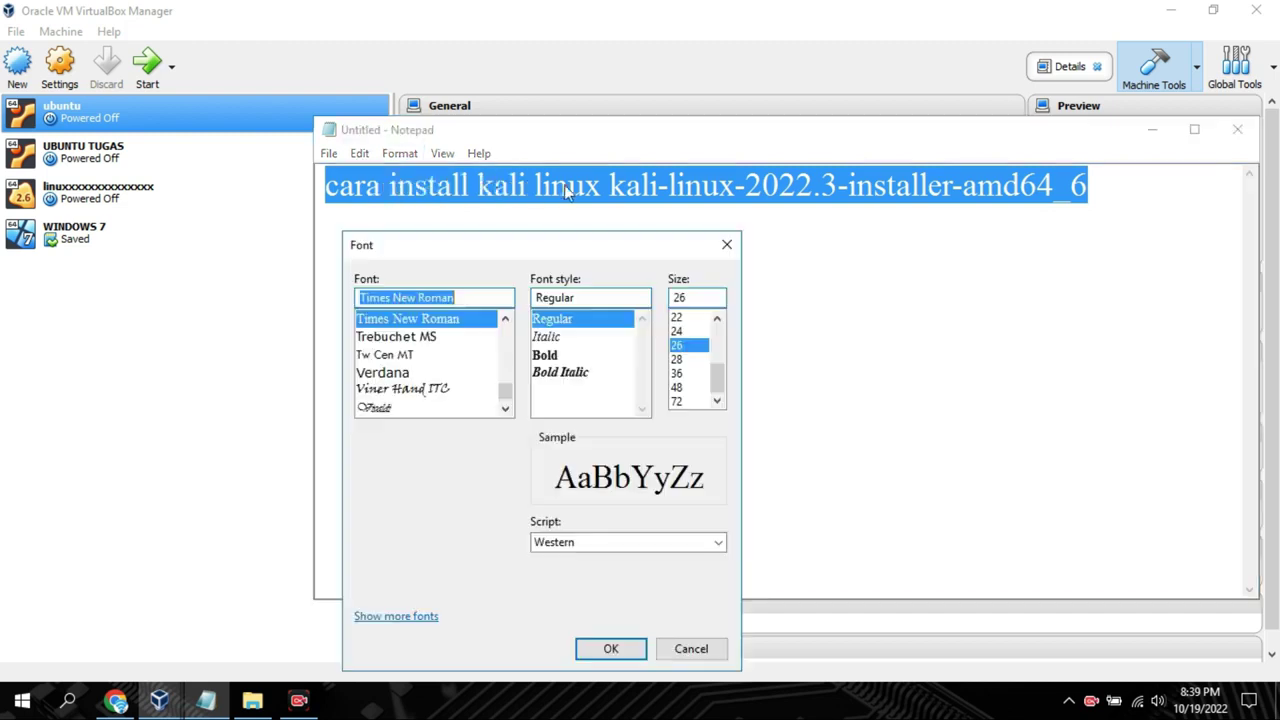
left_click(679, 374)
left_click(677, 359)
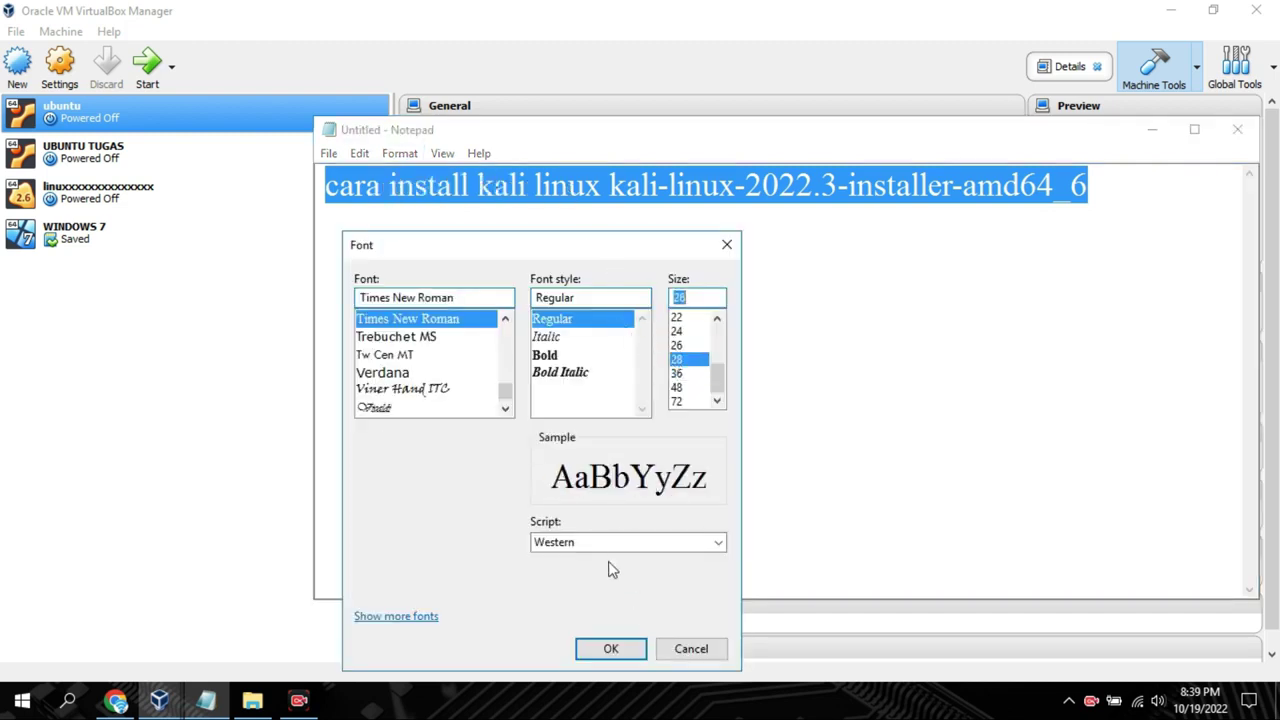
left_click(590, 650)
Select the title line and minimize Notepad to reveal VirtualBox
left_click(579, 482)
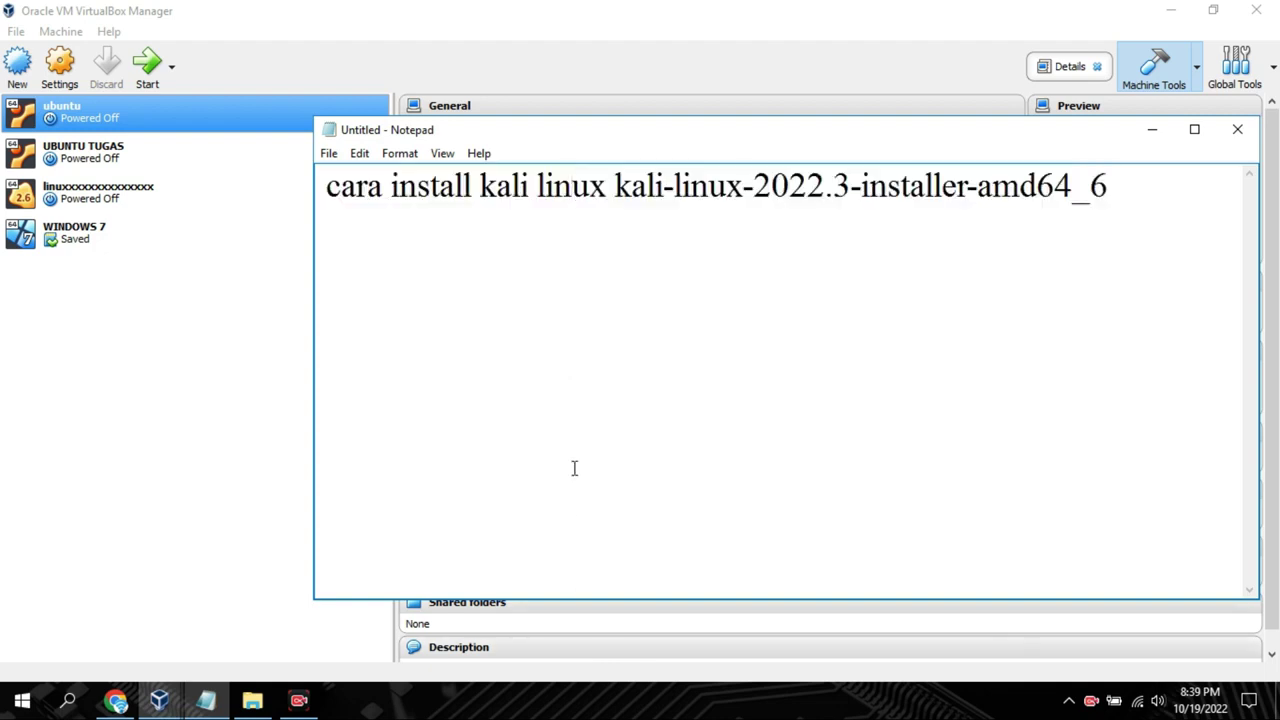
left_click_drag(328, 190, 1143, 226)
left_click(1154, 132)
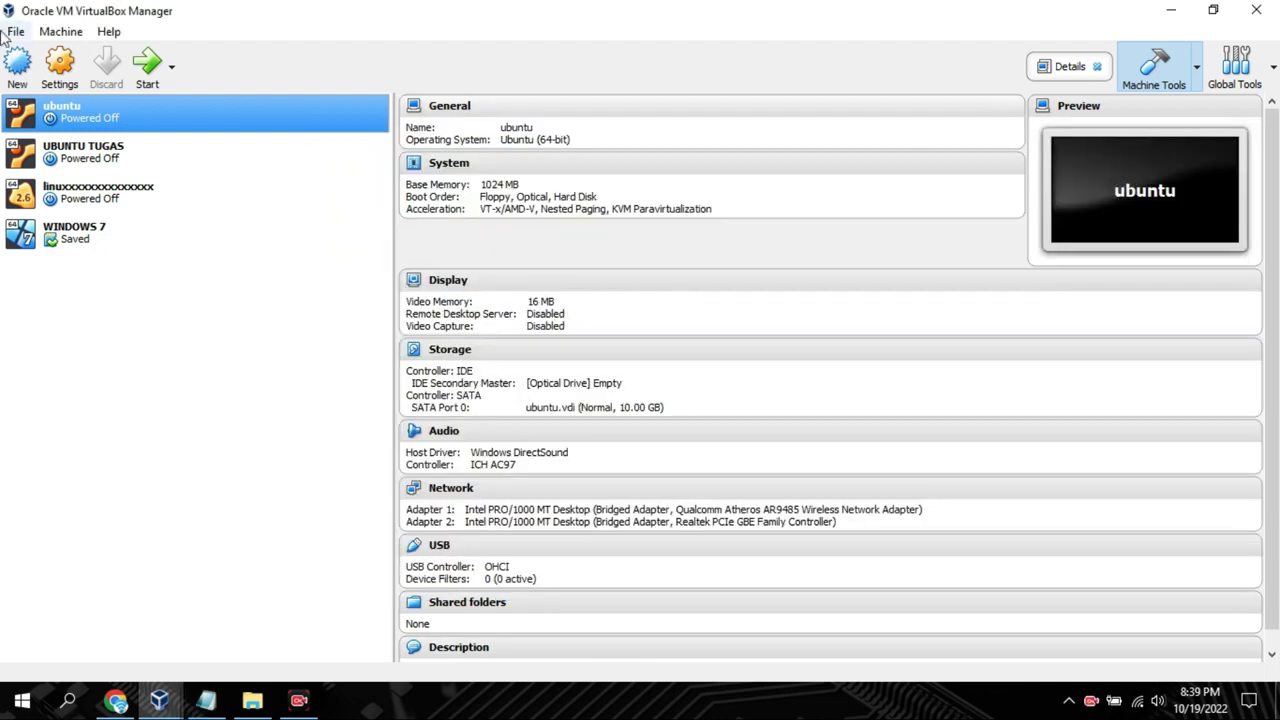
Name a new machine KALI LINUX with type Linux and a 64-bit version
left_click(16, 66)
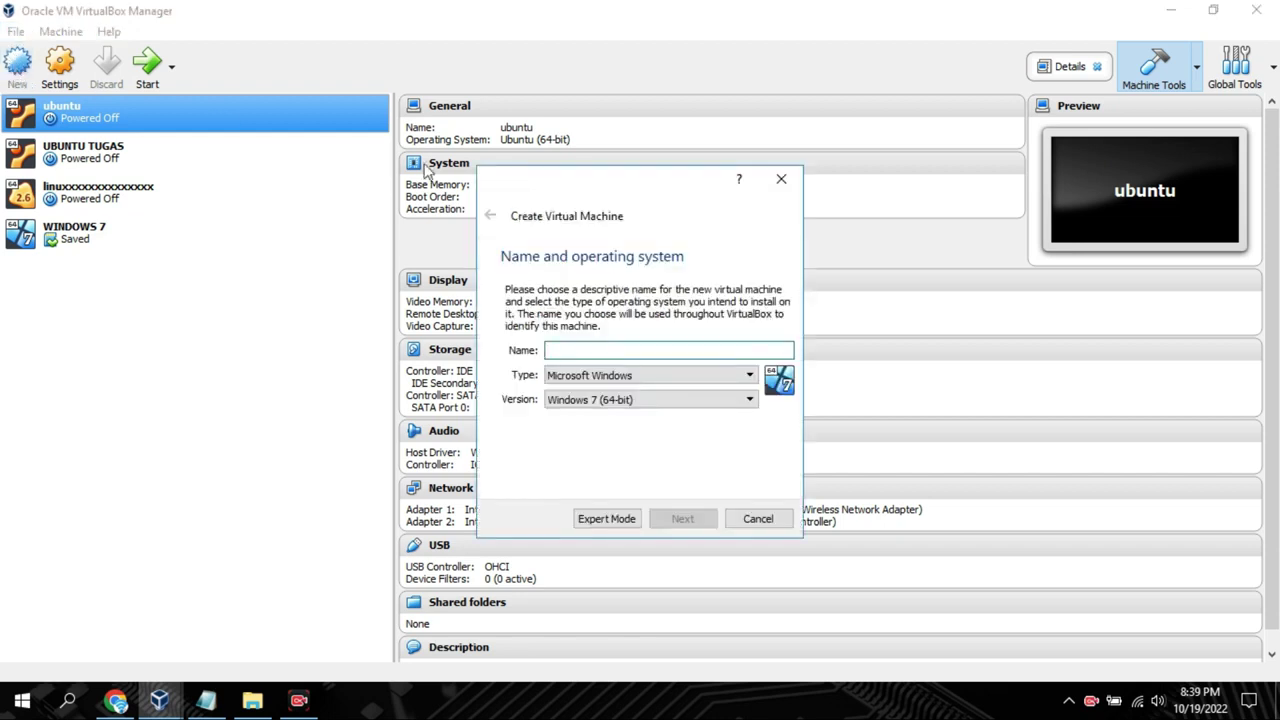
type("kali")
key("BackSpace")
key("BackSpace")
key("BackSpace")
key("BackSpace")
key("BackSpace")
type("KALI LINUX")
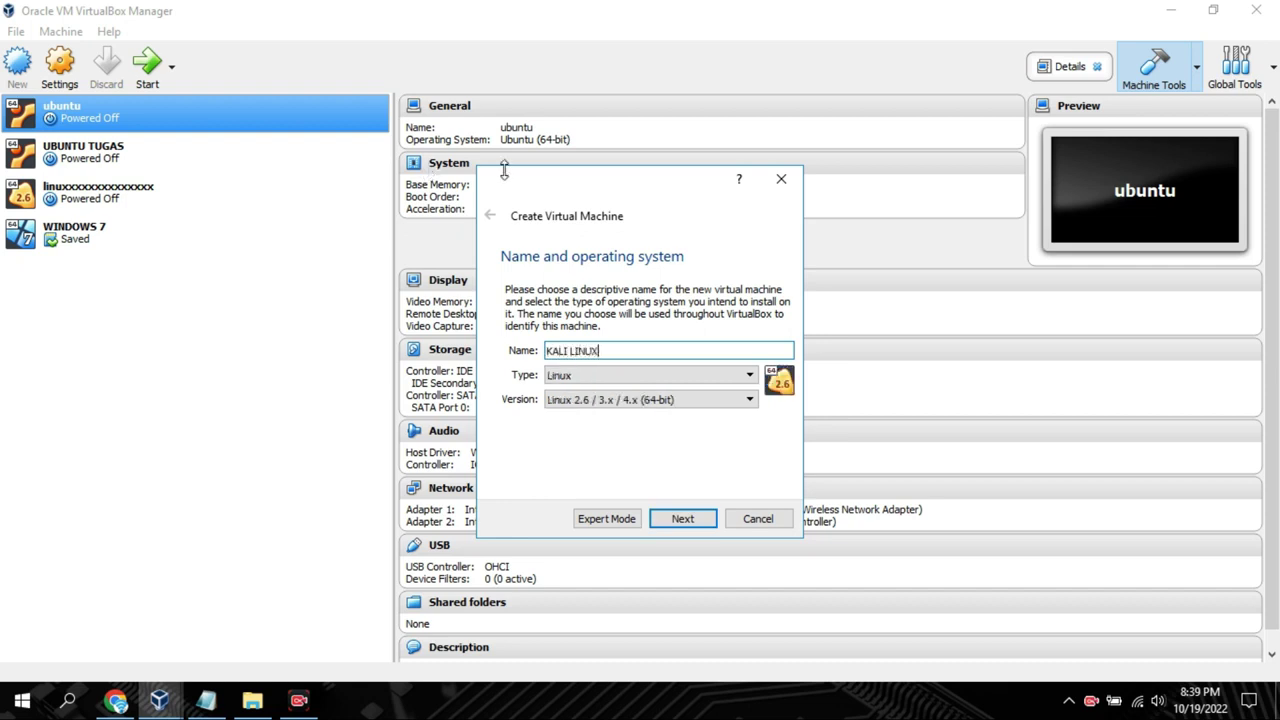
left_click(610, 381)
left_click(603, 401)
left_click(603, 401)
left_click(596, 412)
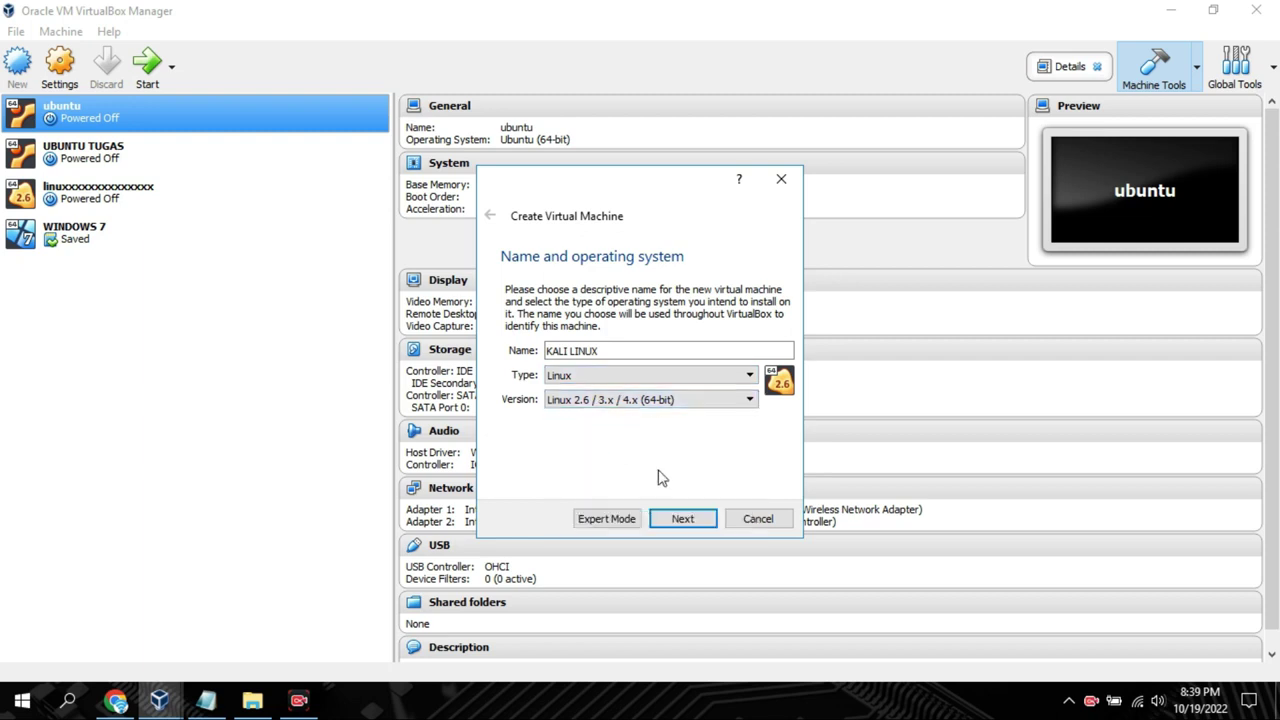
Give it 1536 MB memory and a new 10.98 GB VDI disk, then create it
left_click(682, 518)
left_click(550, 355)
left_click(681, 519)
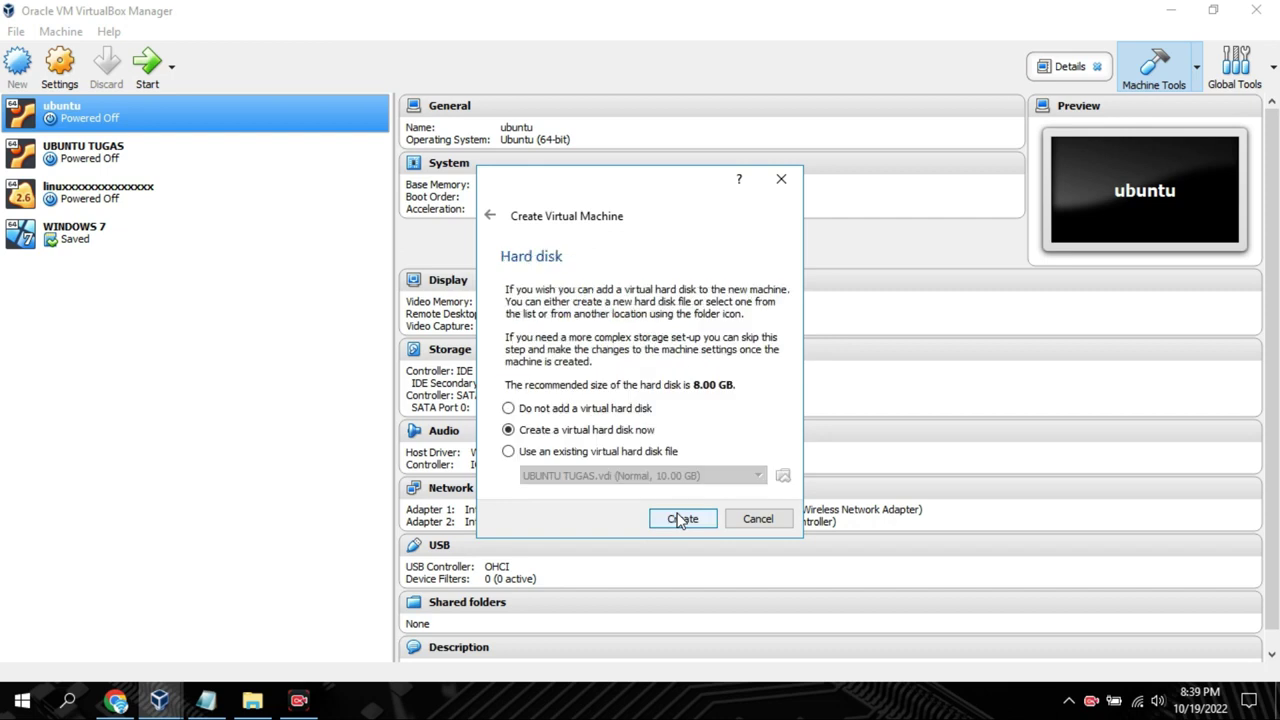
left_click(677, 520)
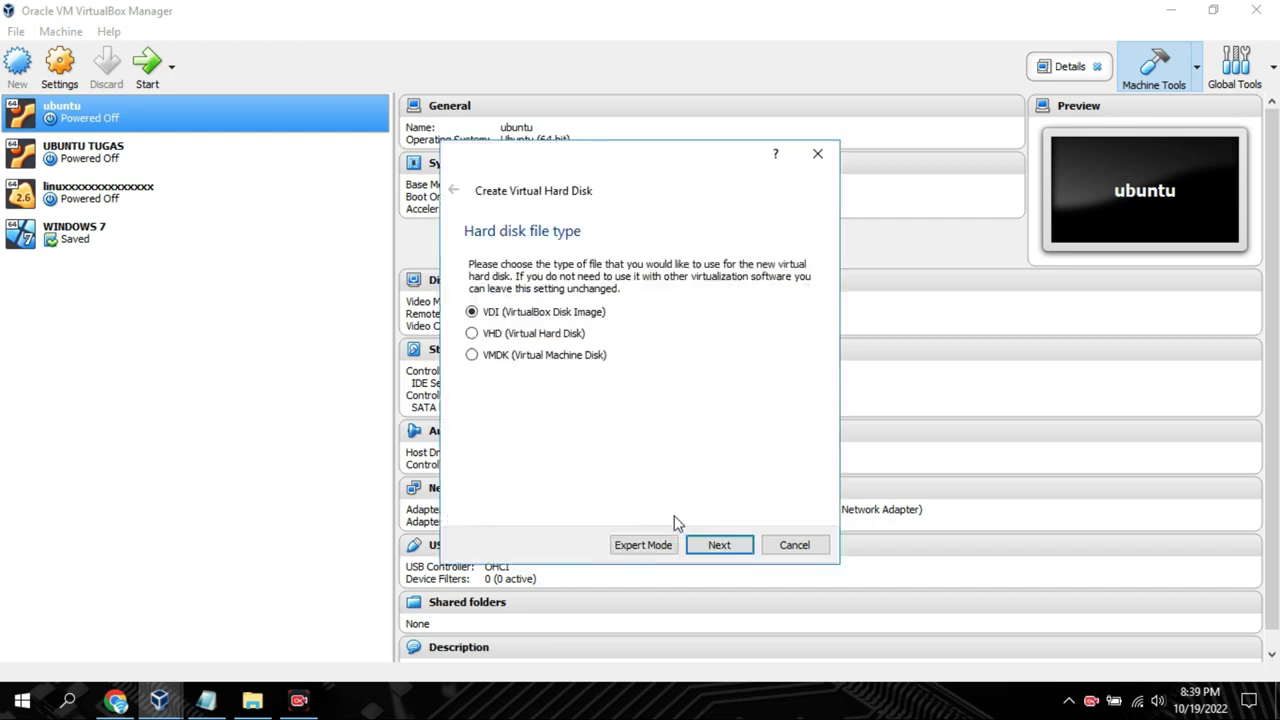
left_click(700, 543)
left_click(702, 545)
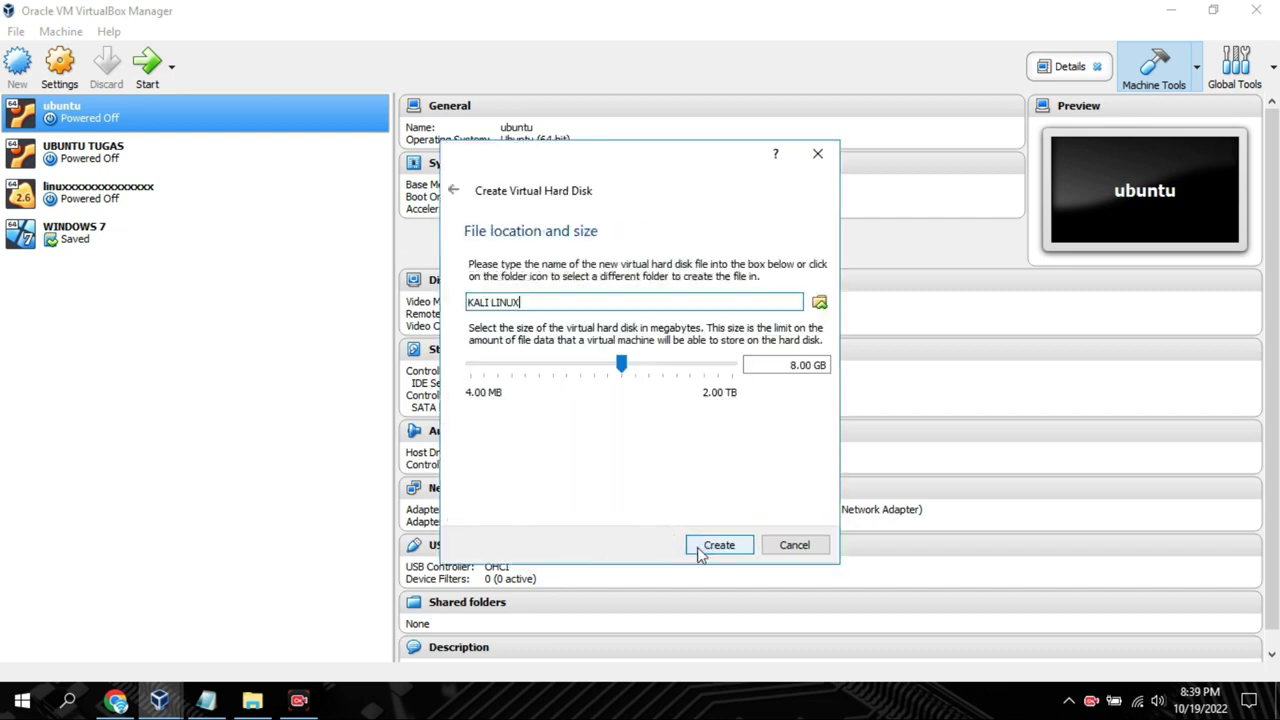
left_click_drag(625, 371, 626, 373)
left_click(695, 549)
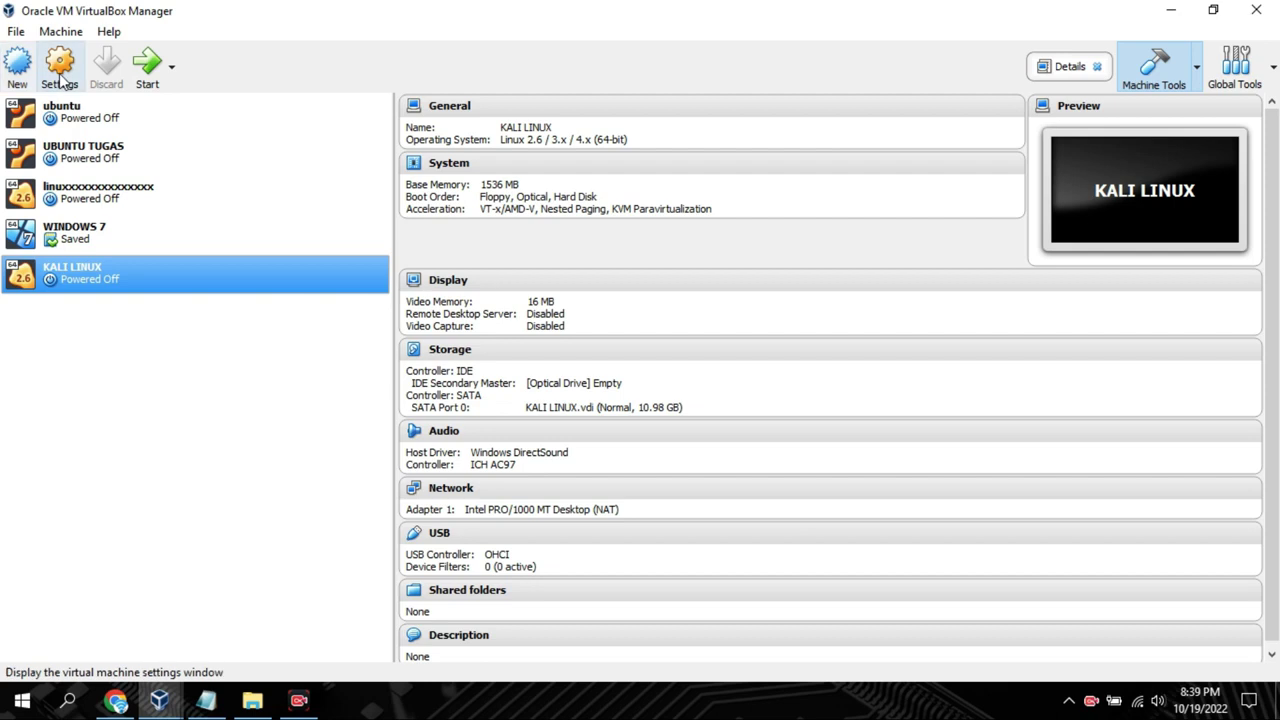
Insert kali-linux-2022-W37-installer-amd64_2.iso into KALI LINUX's empty optical drive
left_click(60, 72)
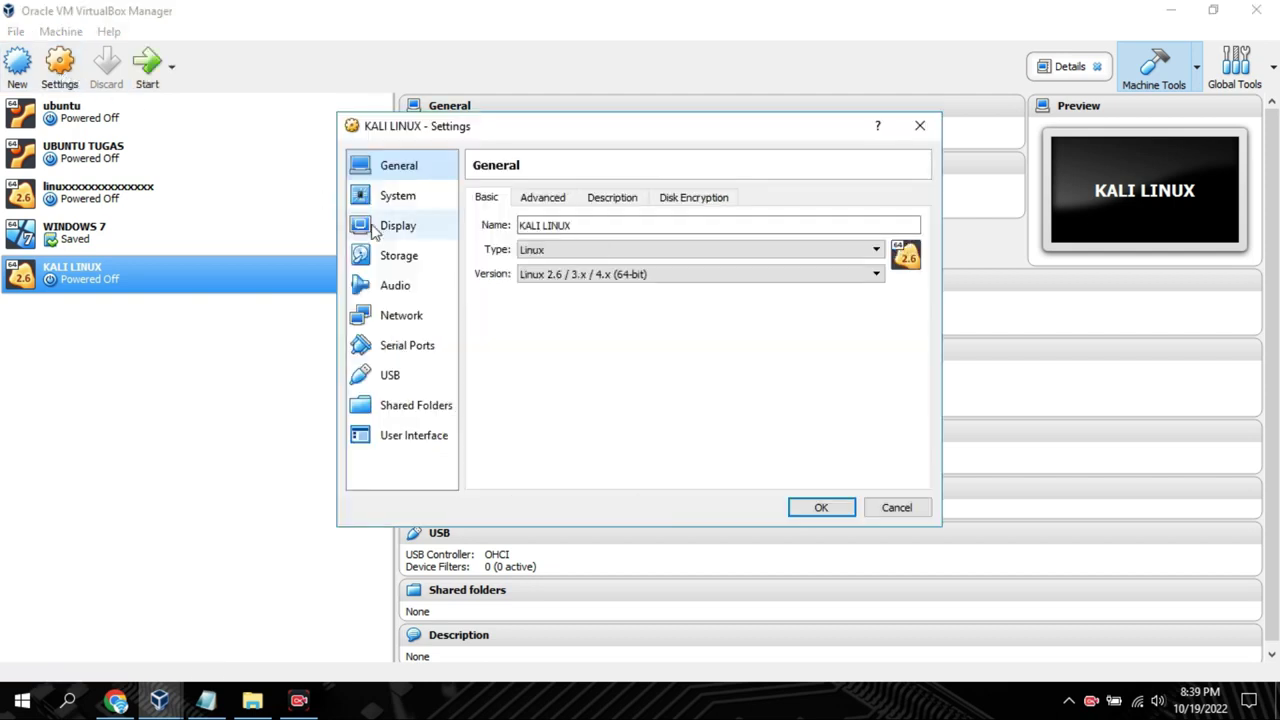
left_click(385, 255)
left_click(521, 240)
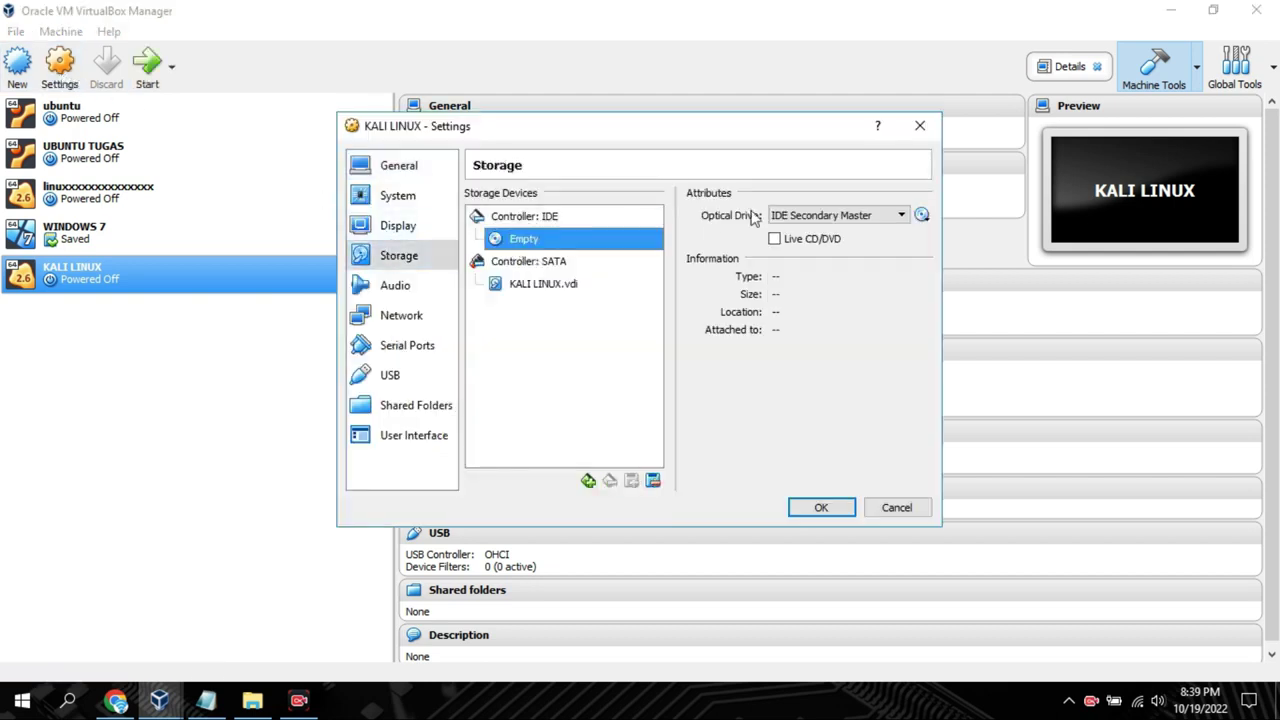
left_click(924, 216)
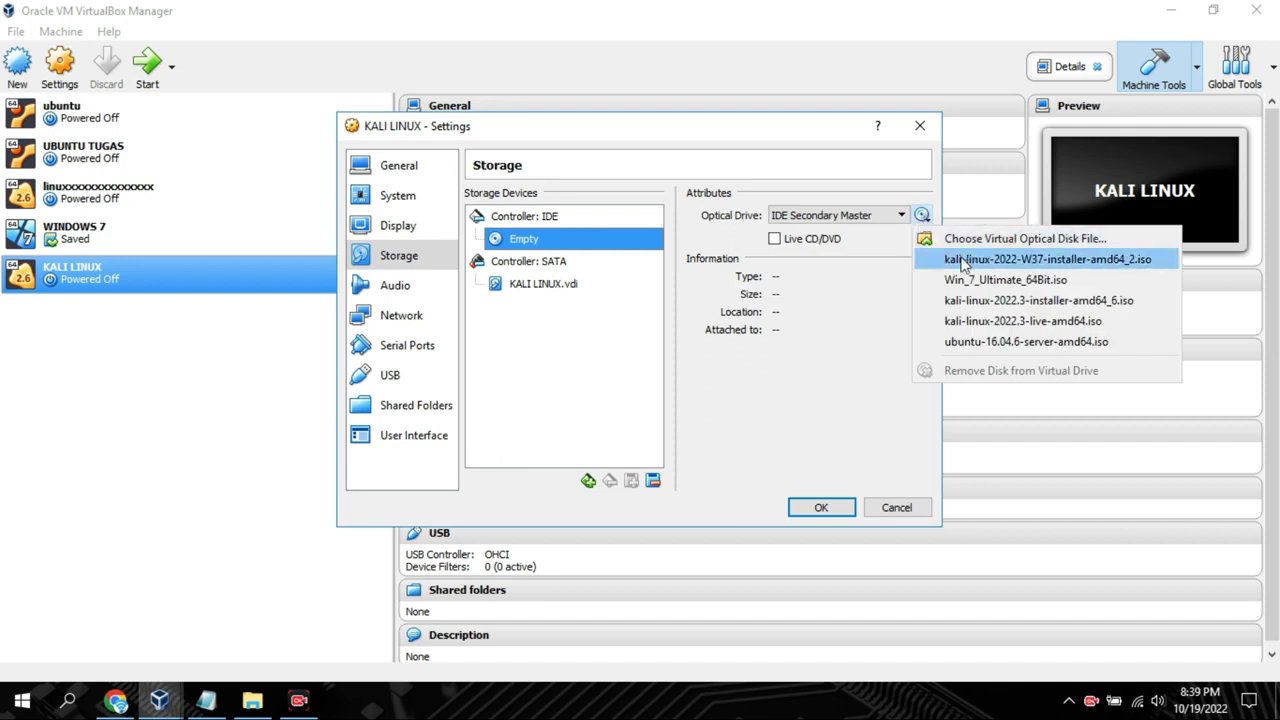
left_click(955, 258)
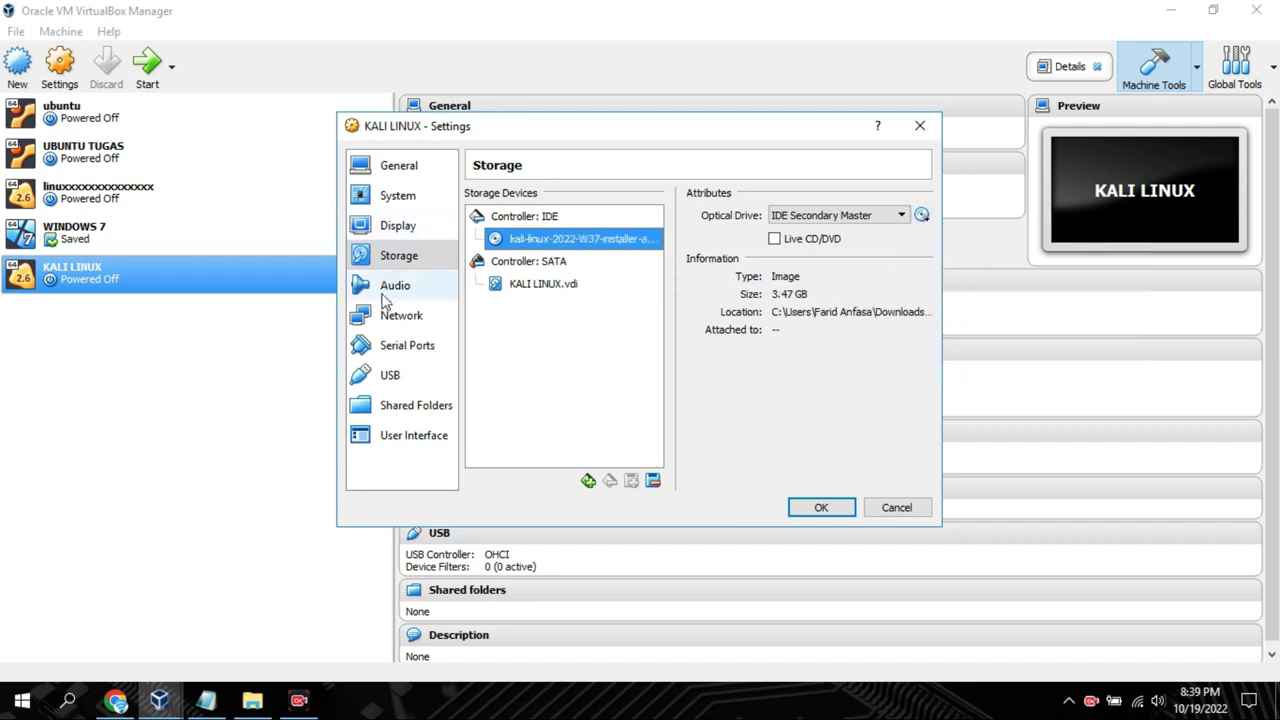
Attach the network as Bridged Adapter on the Qualcomm wireless adapter and save
left_click(385, 316)
left_click(585, 248)
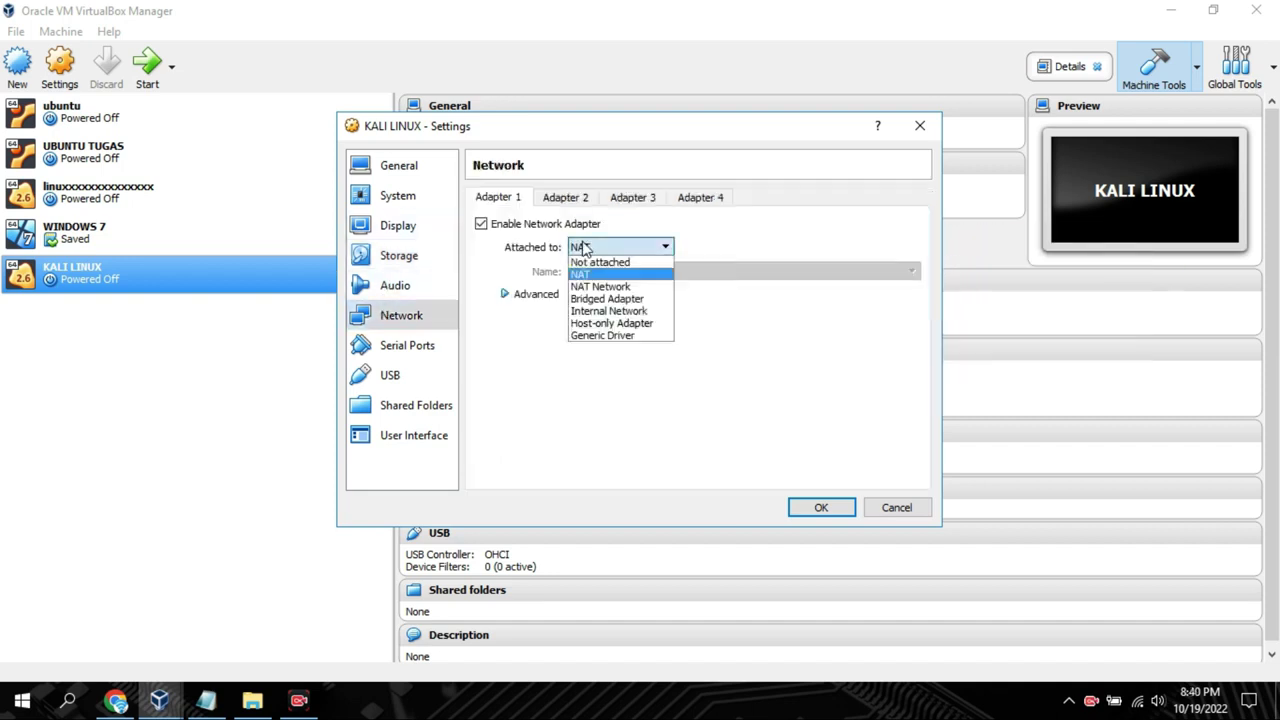
left_click(577, 299)
left_click(577, 272)
left_click(640, 285)
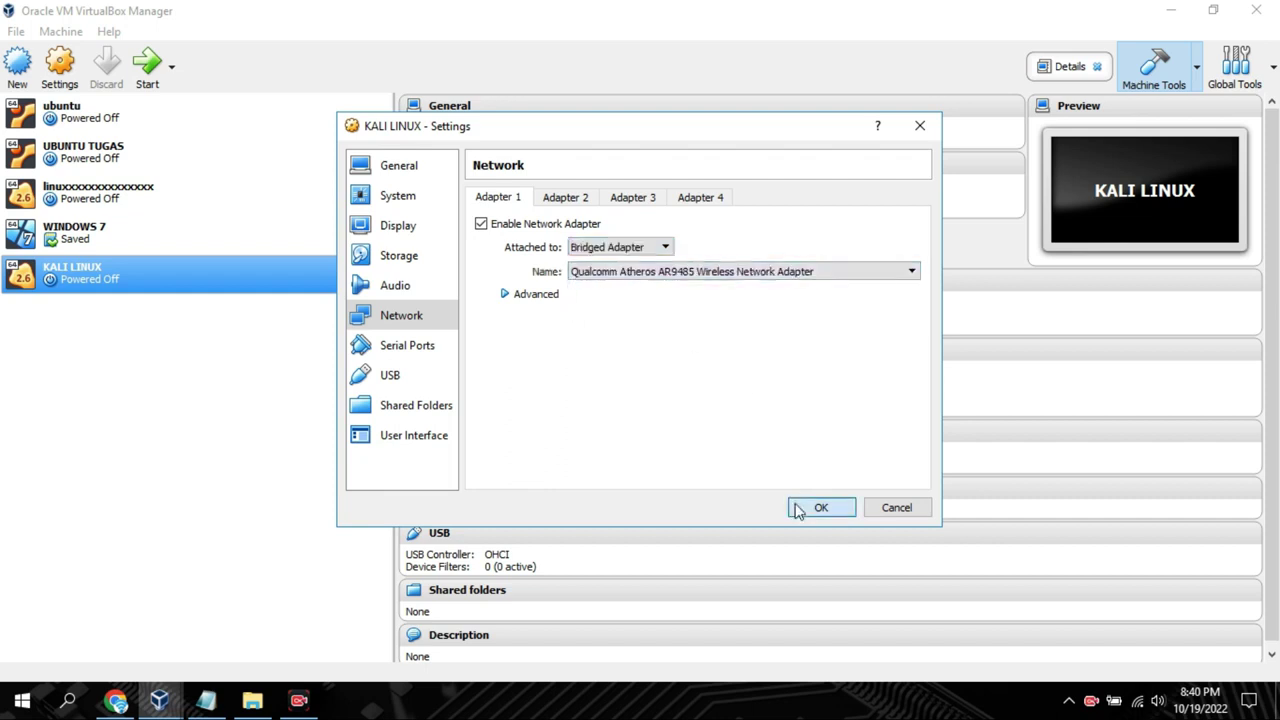
left_click(797, 507)
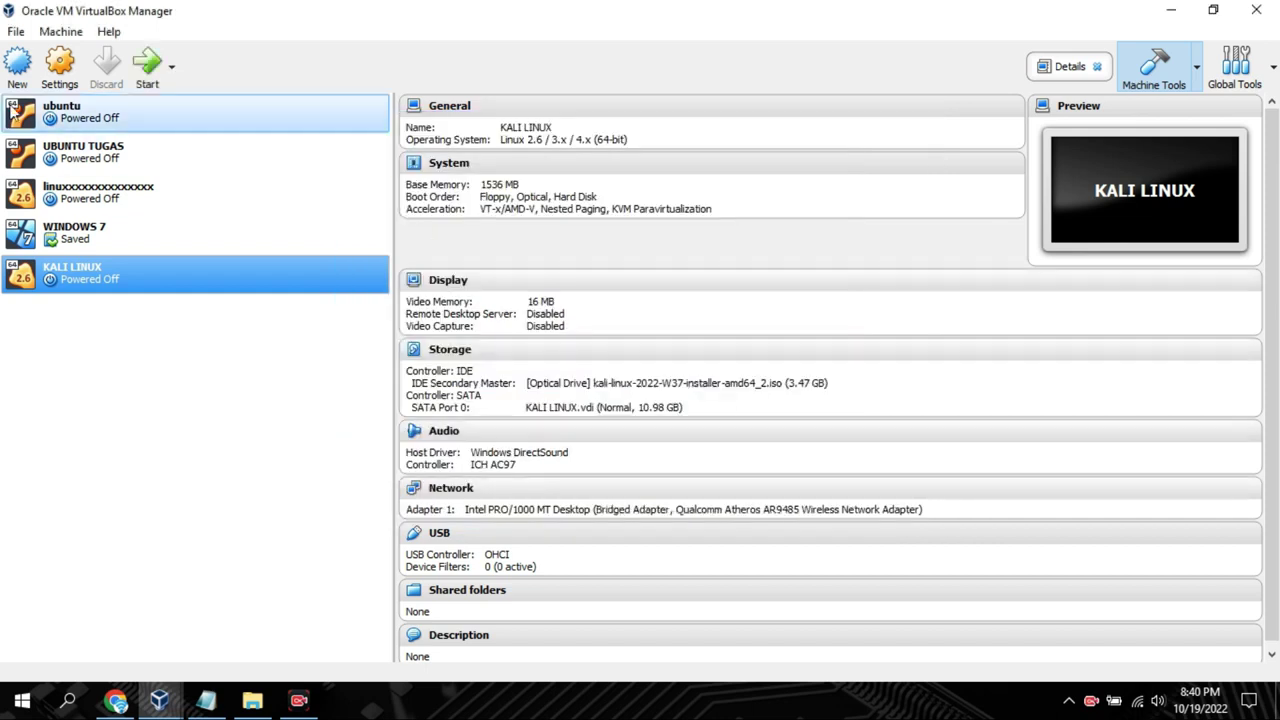
Start KALI LINUX and launch Graphical install from the Kali boot menu, dismissing notices
left_click(143, 65)
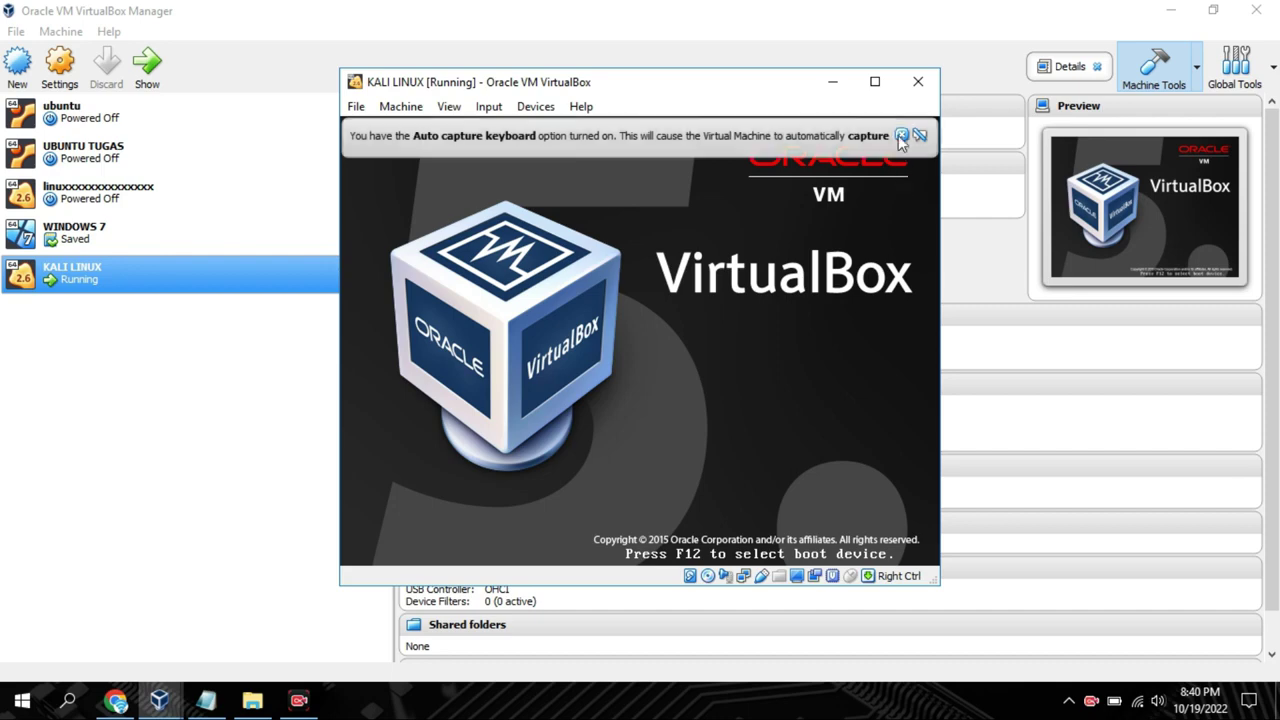
left_click(901, 134)
left_click(1170, 10)
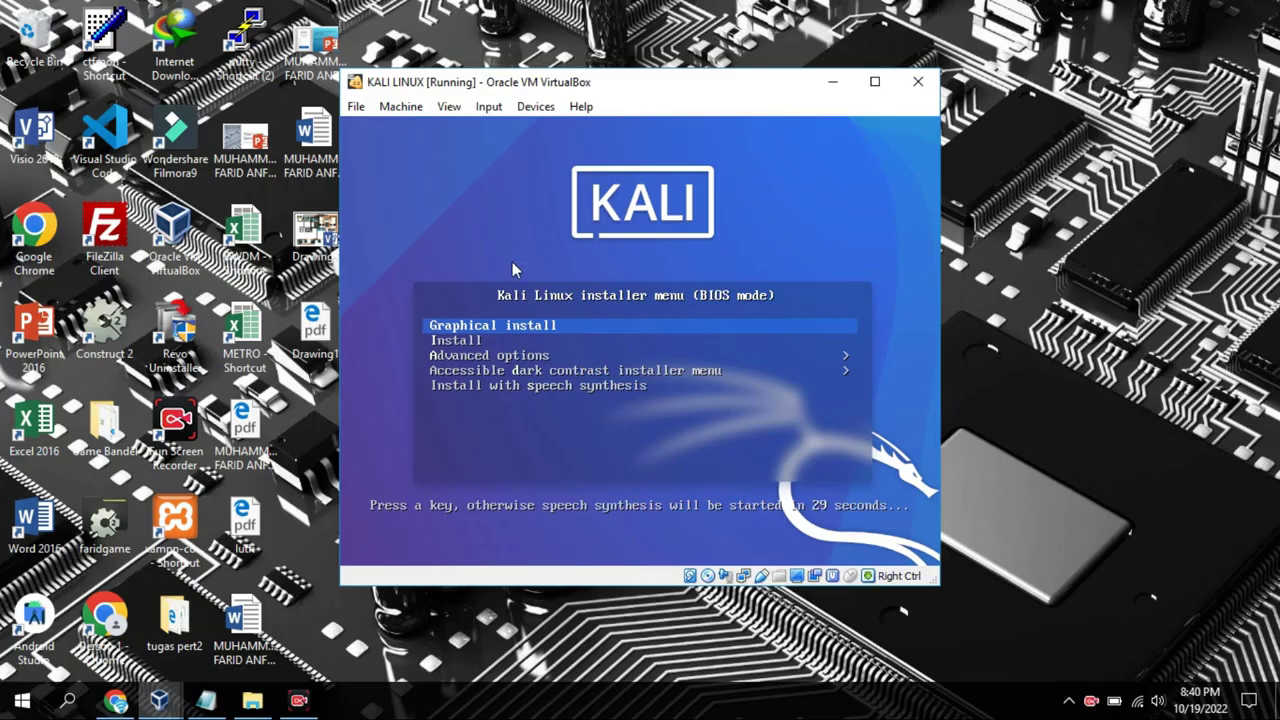
key("Return")
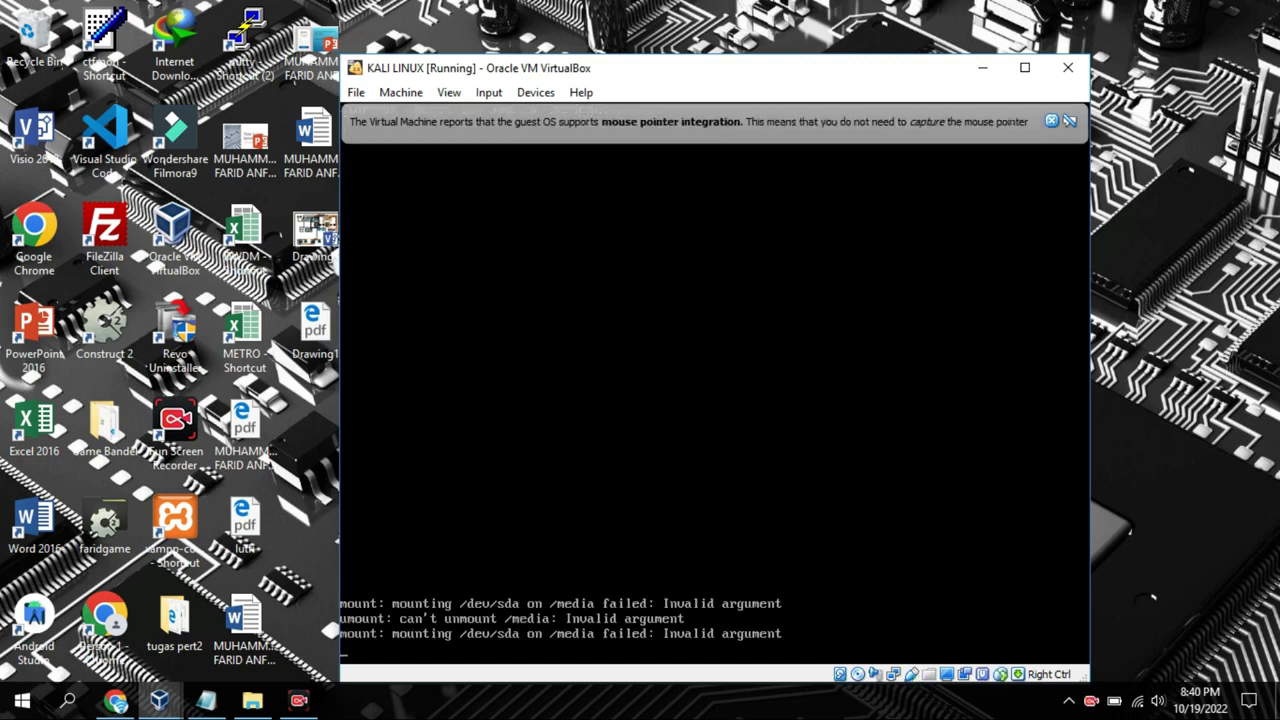
left_click(1052, 121)
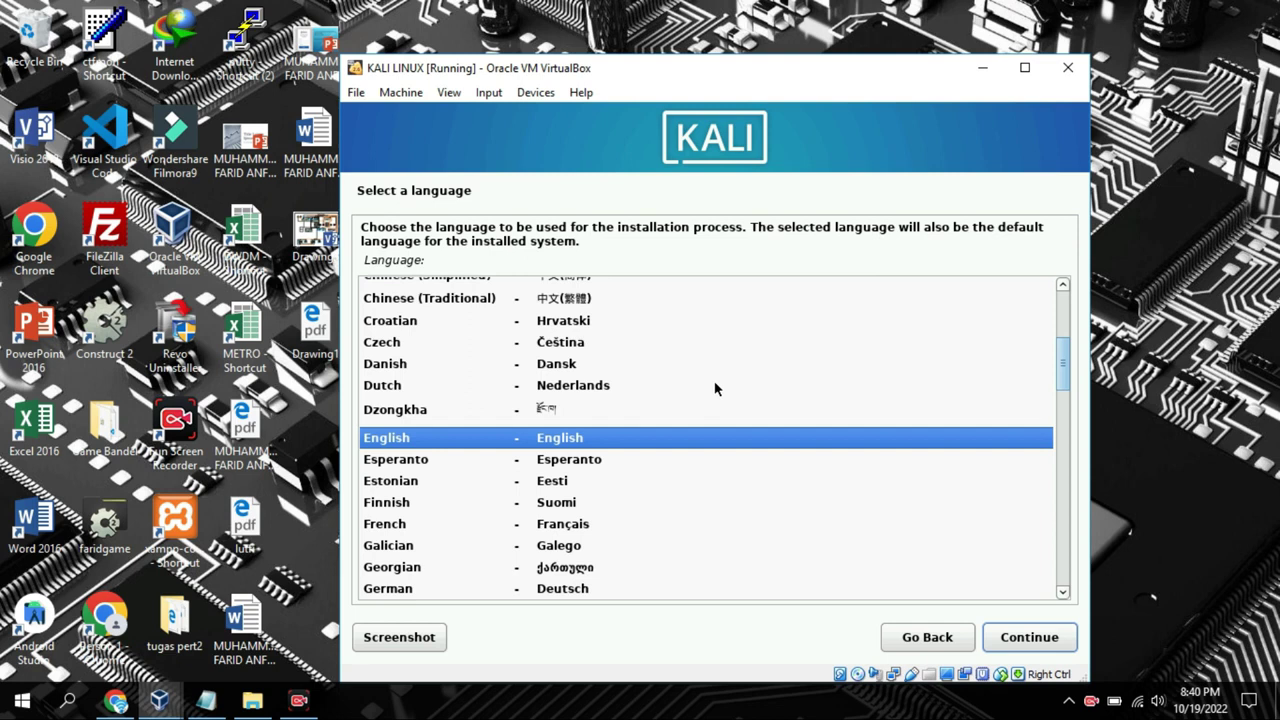
Accept English, United States and the American English keymap in the installer
left_click(1005, 636)
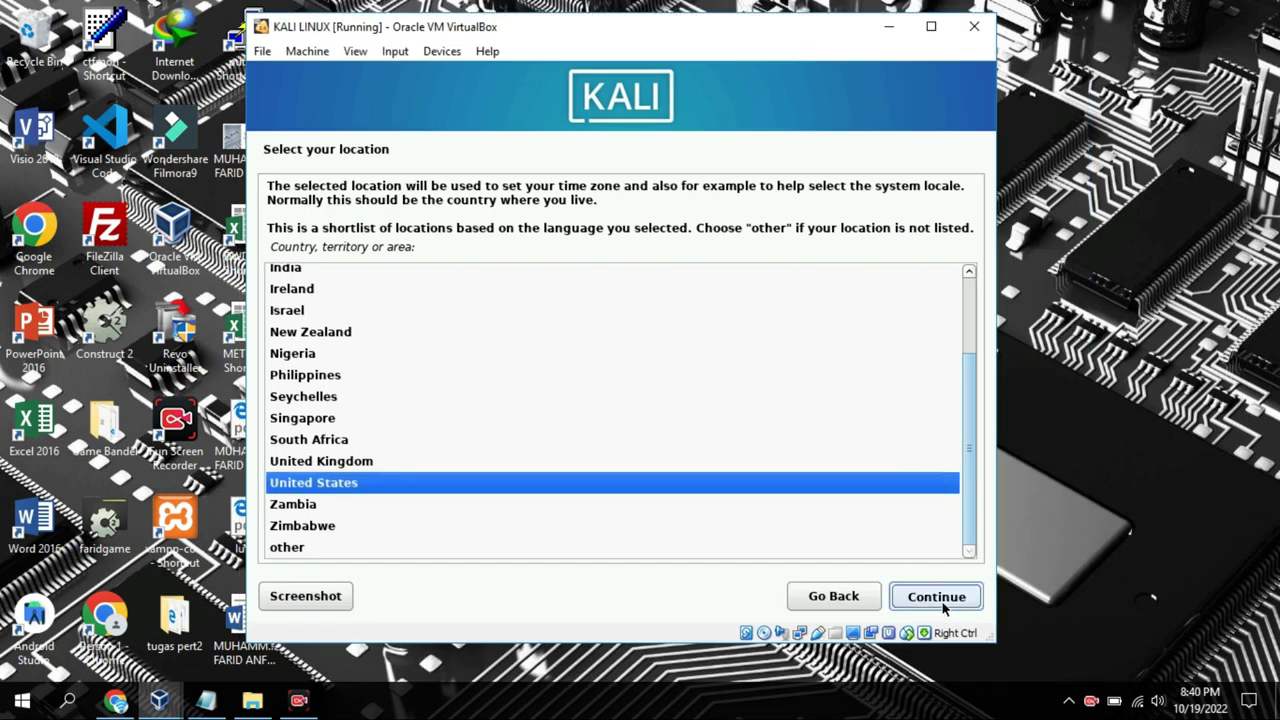
left_click(940, 600)
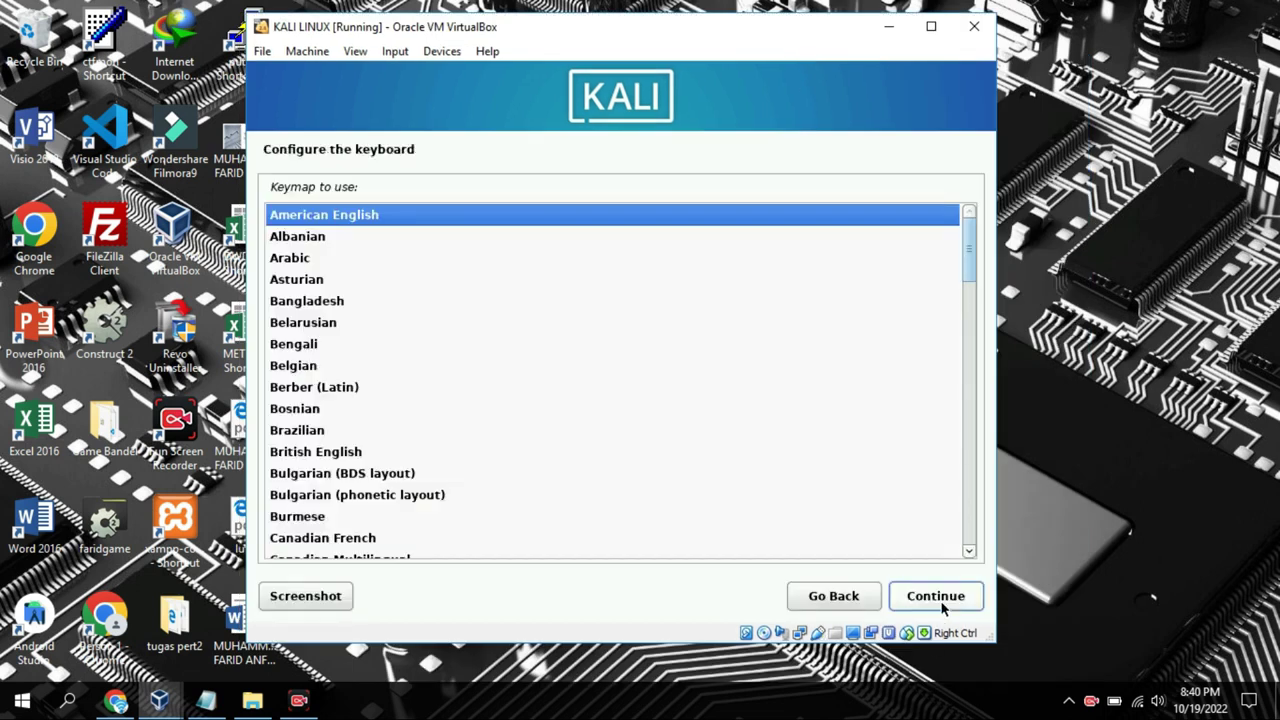
left_click(940, 600)
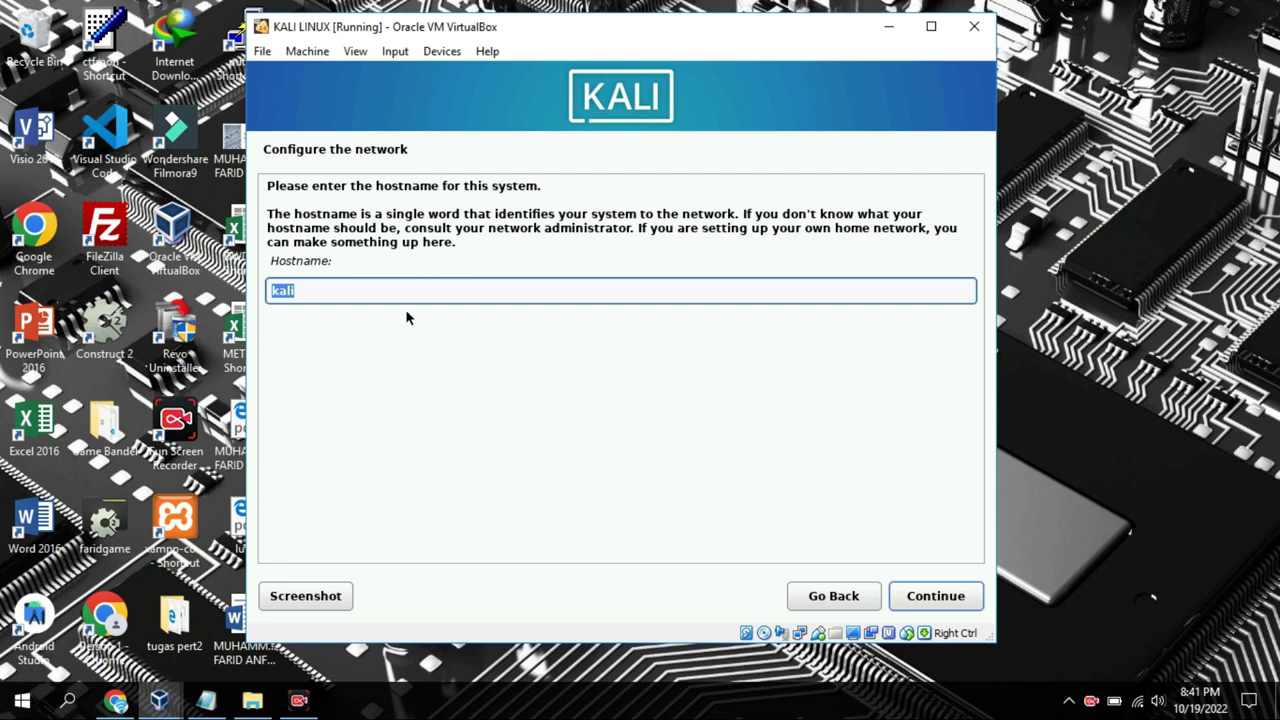
Keep the hostname kali, continue, and bring Notepad forward
left_click(383, 289)
left_click(946, 600)
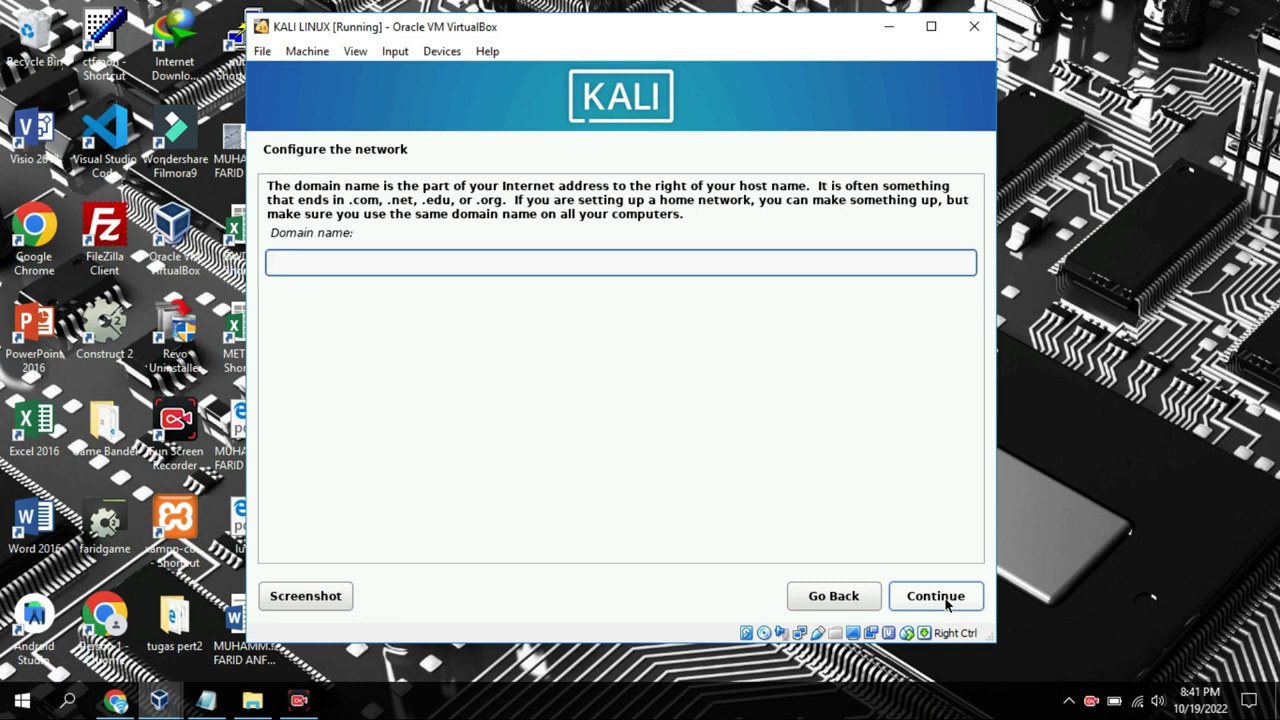
left_click(206, 700)
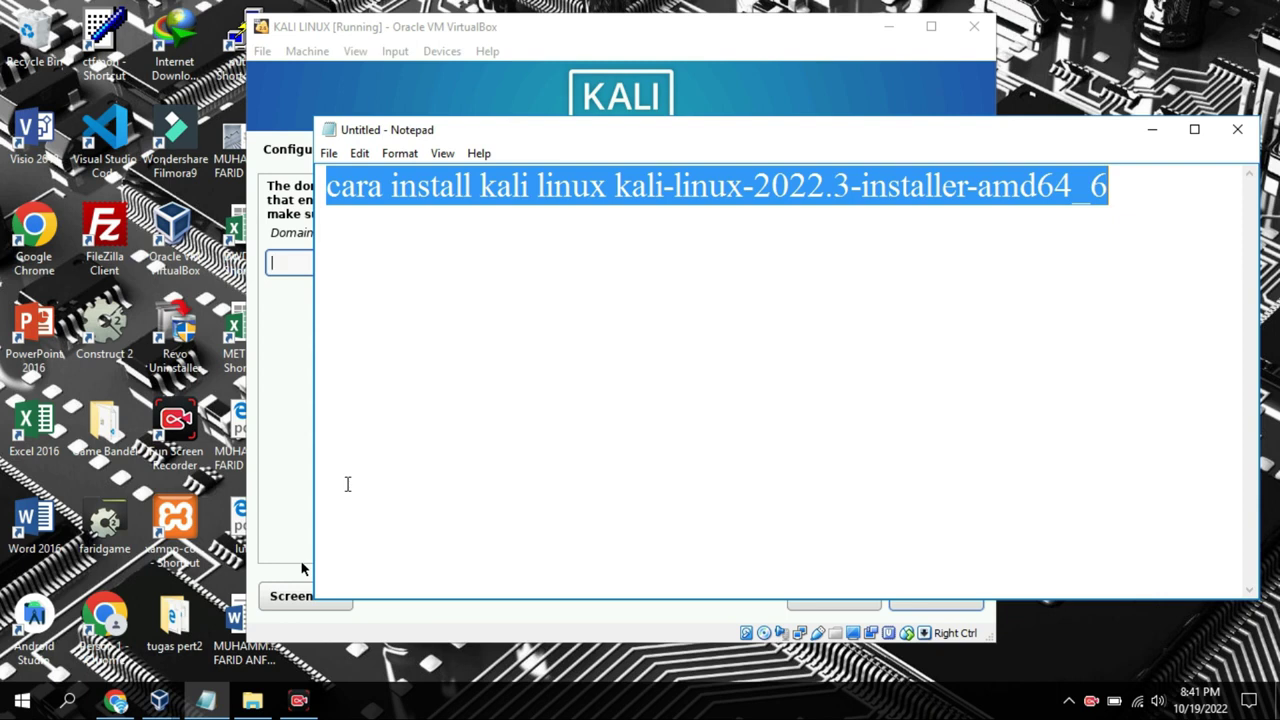
Replace the note text with 'DOMAIN KITA KOSONGKAN SAJA'
key("BackSpace")
type("d")
key("BackSpace")
type("d")
key("BackSpace")
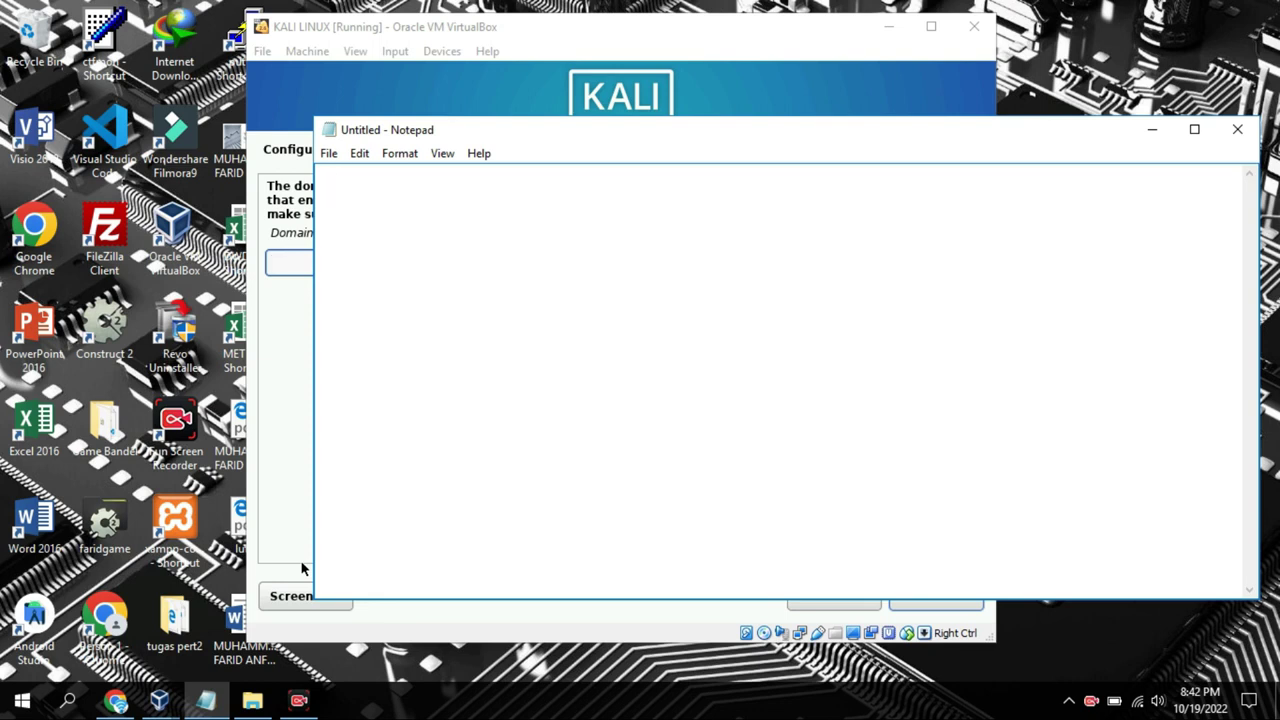
type("DOMAI")
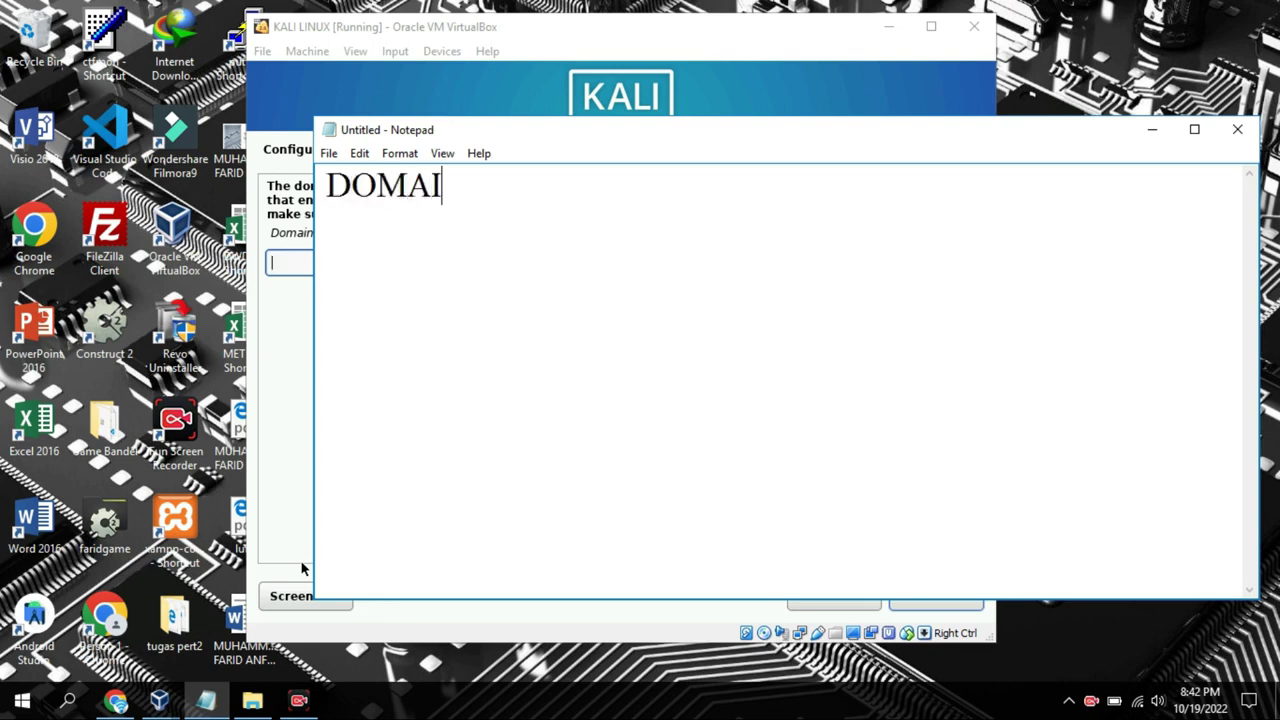
type("N KITA KOS")
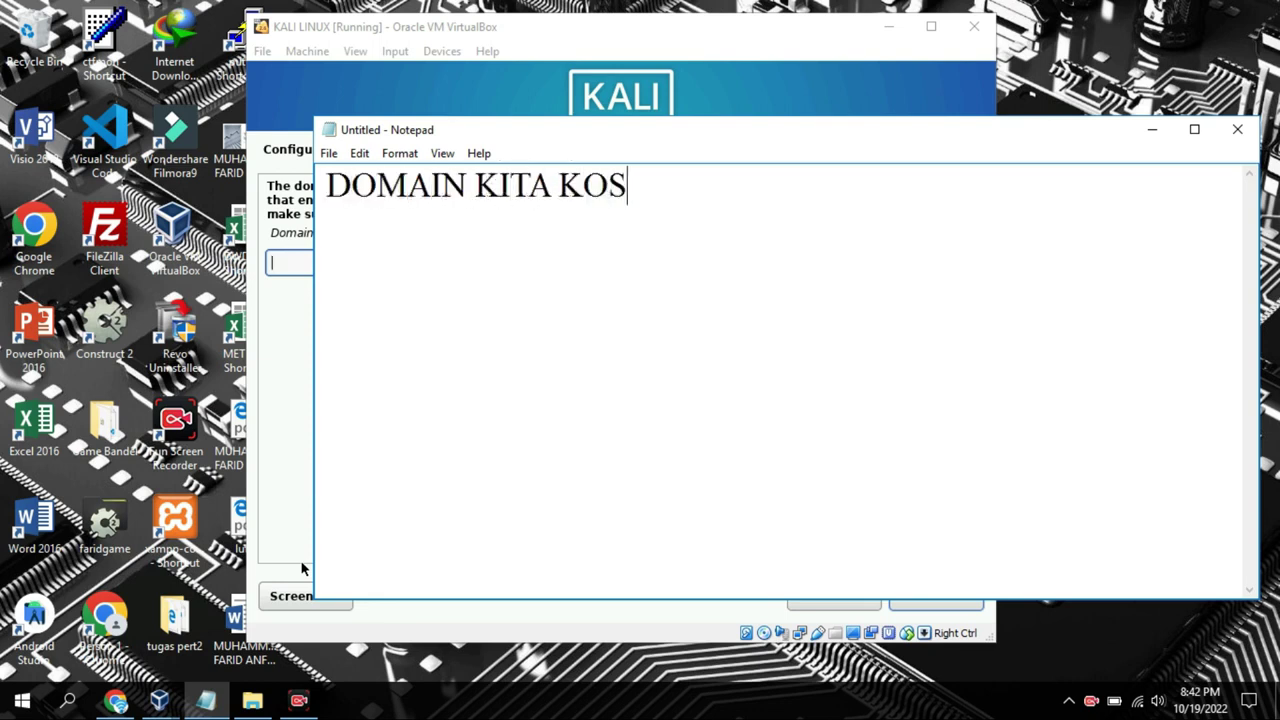
type("ONGKAN SAJA")
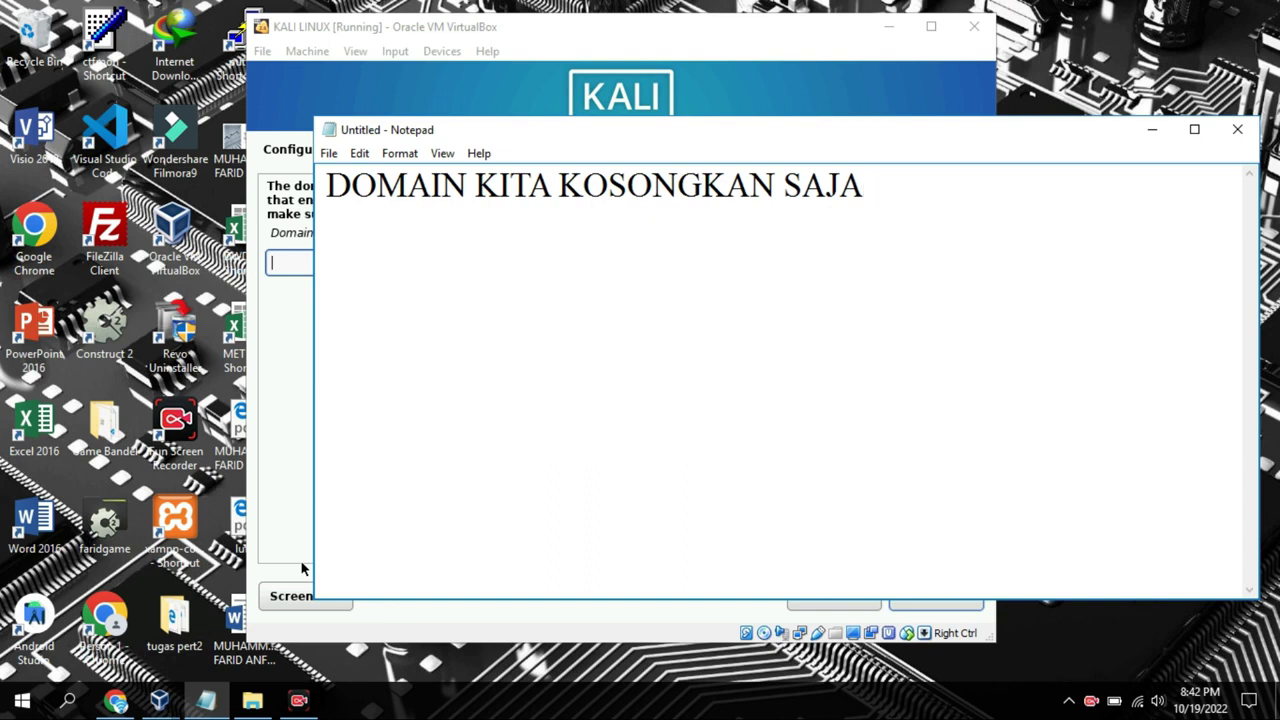
Hide Notepad and continue past the domain name step with the field empty
key("ctrl+a")
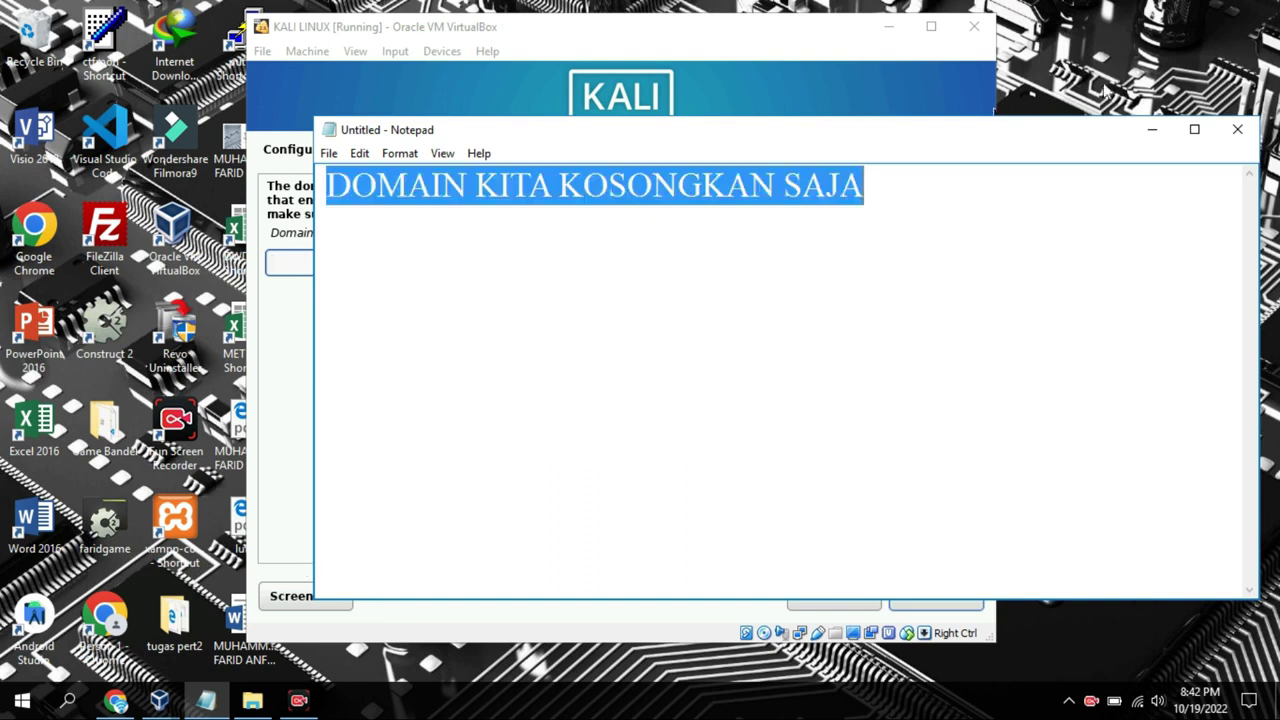
left_click(1145, 135)
left_click(931, 603)
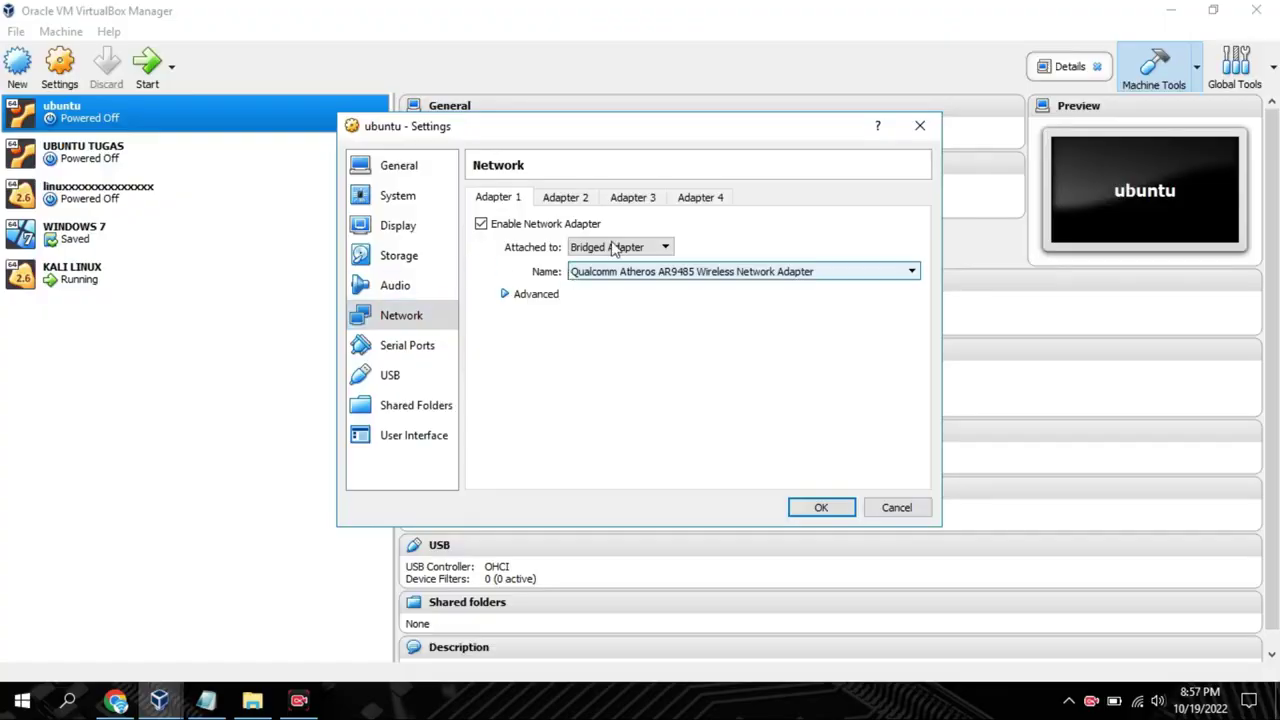
Close the ubuntu settings and confirm KALI LINUX's optical drive holds the W37 installer ISO
left_click(917, 127)
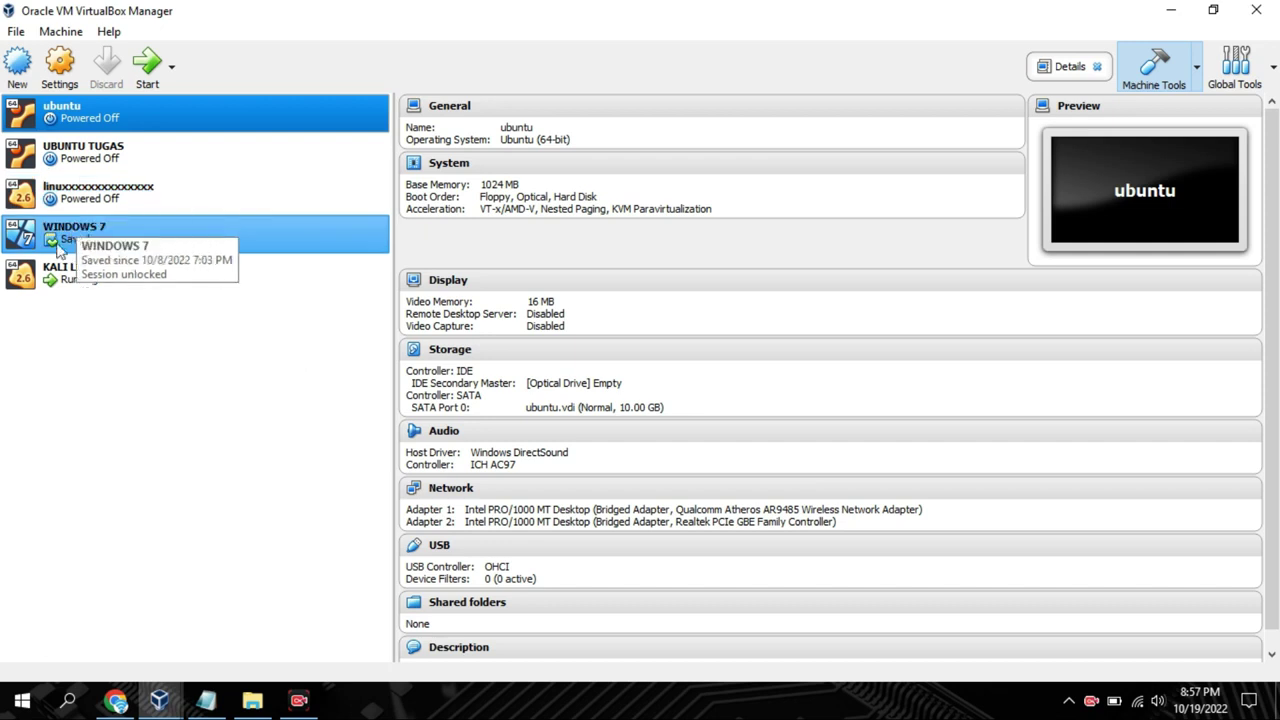
left_click(68, 285)
left_click(74, 84)
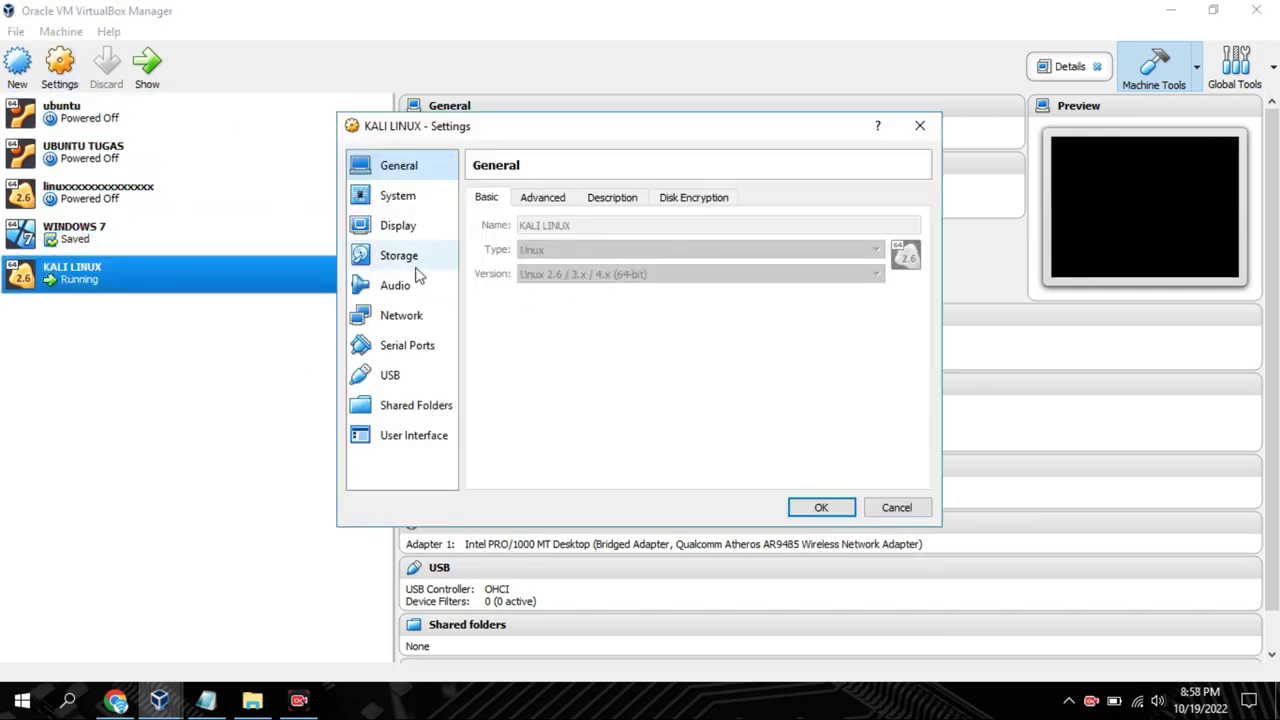
left_click(410, 262)
left_click(570, 239)
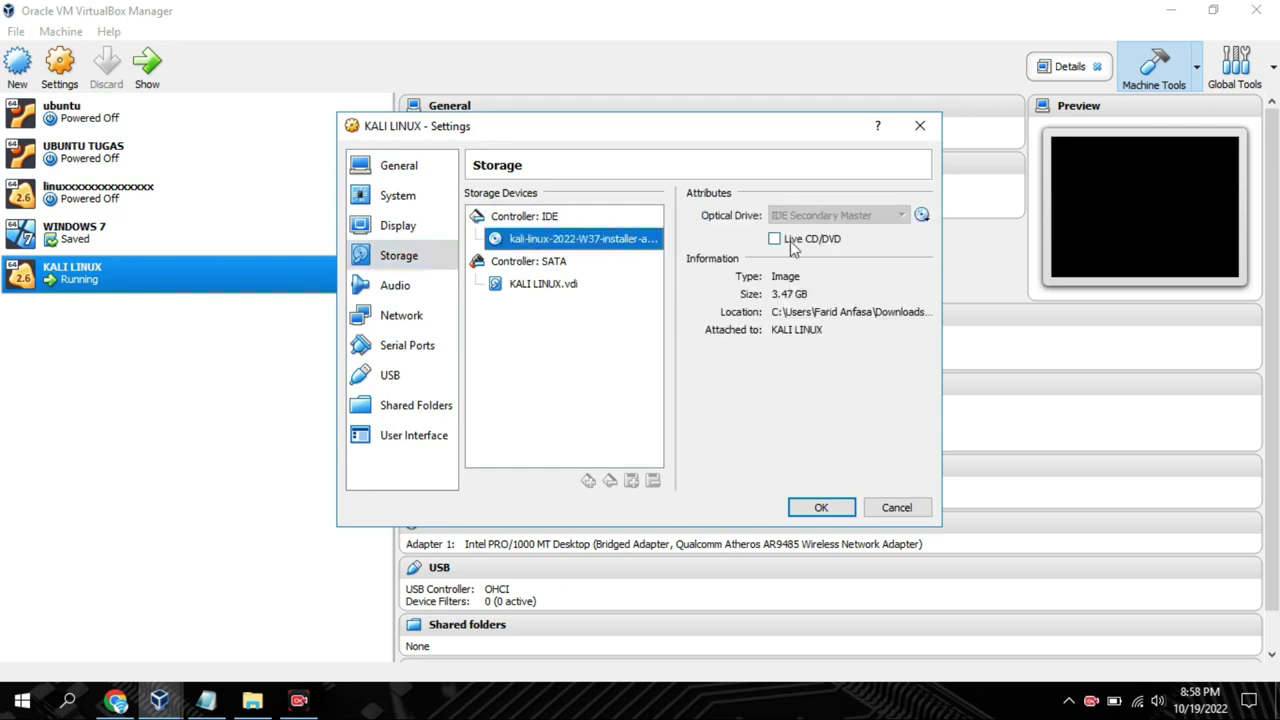
left_click(924, 218)
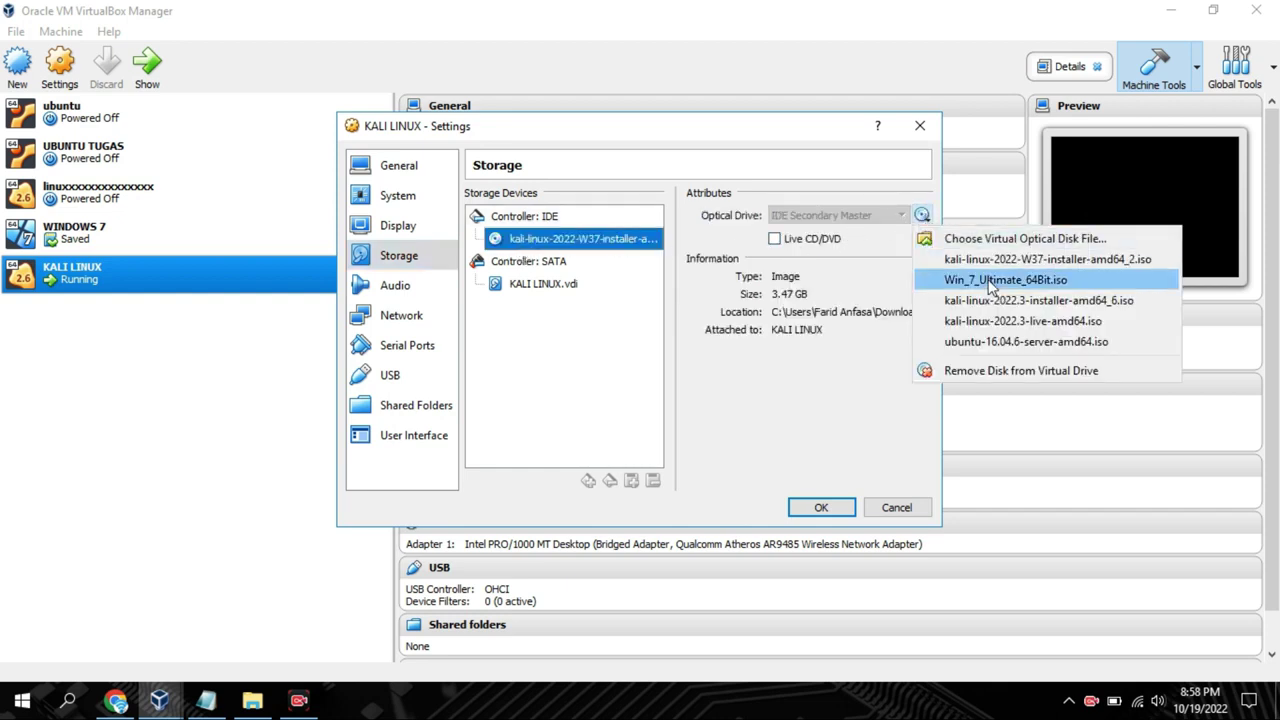
left_click(942, 258)
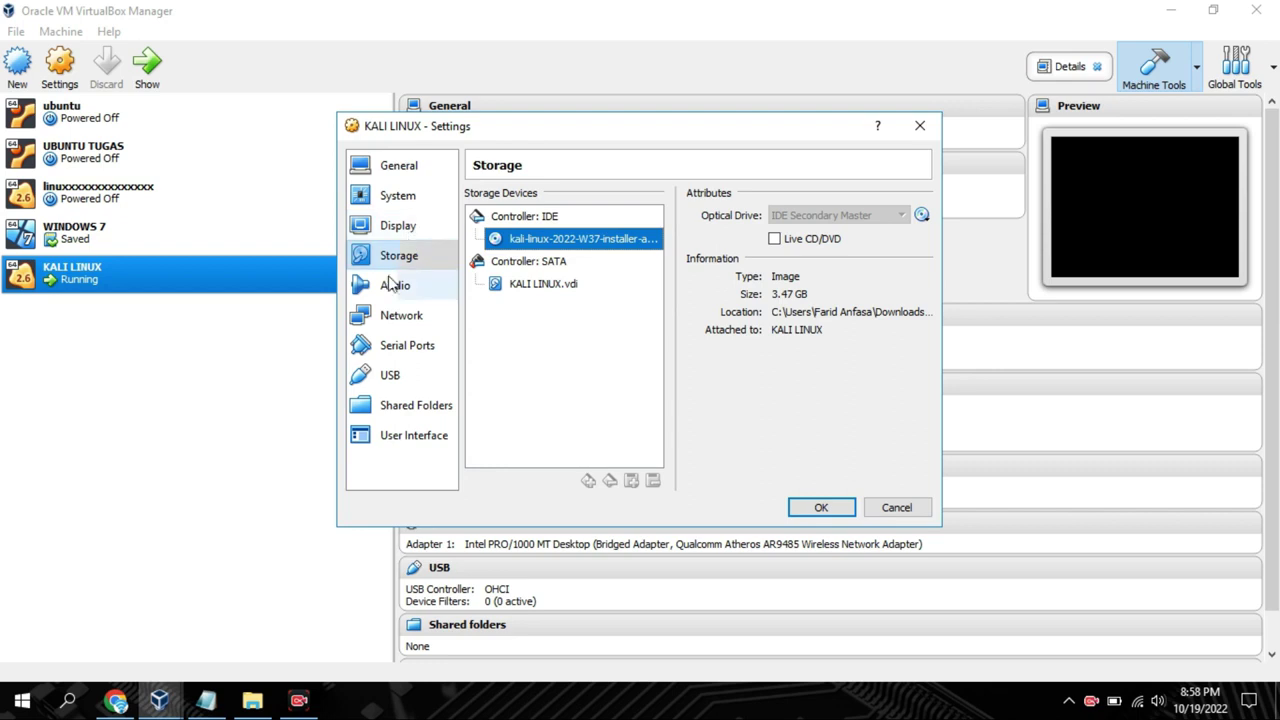
Confirm the network stays bridged to the Qualcomm Atheros wireless adapter and save
left_click(398, 315)
left_click(636, 250)
left_click(636, 258)
left_click(635, 272)
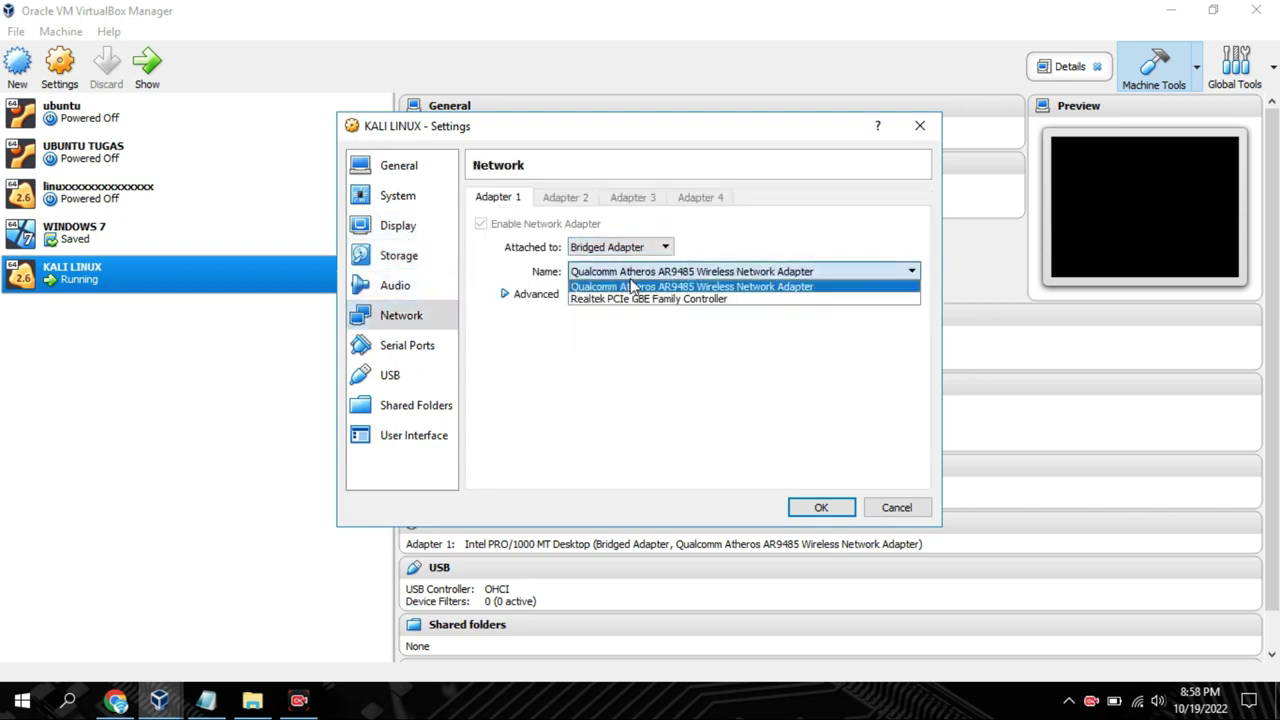
left_click(632, 287)
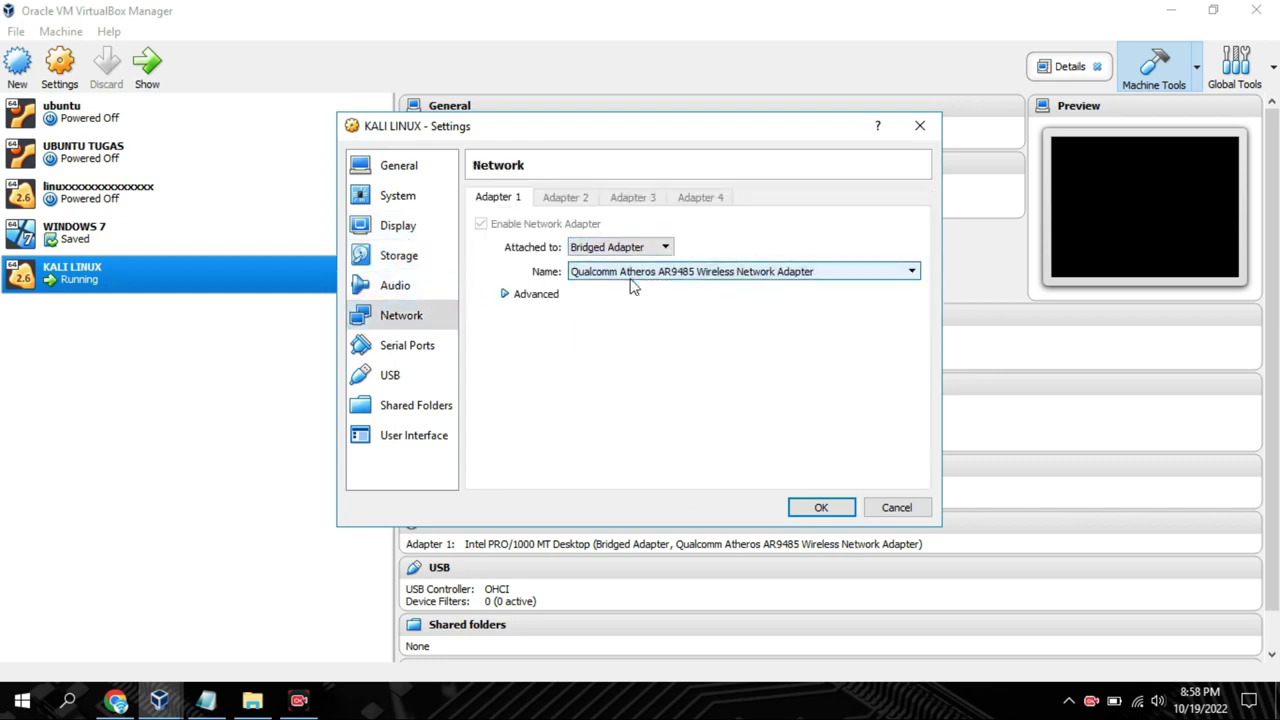
left_click(818, 508)
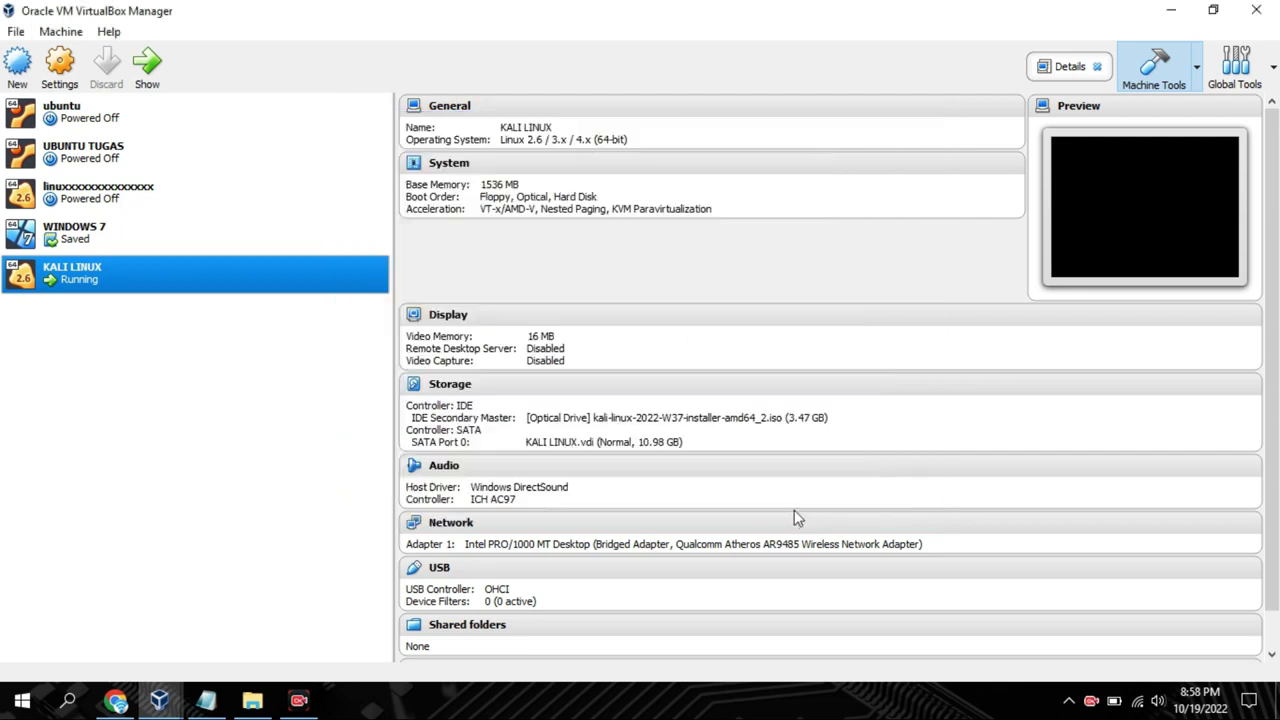
Type then erase 'FULL NAME' in the note, and return to the Kali full-name page
left_click(146, 78)
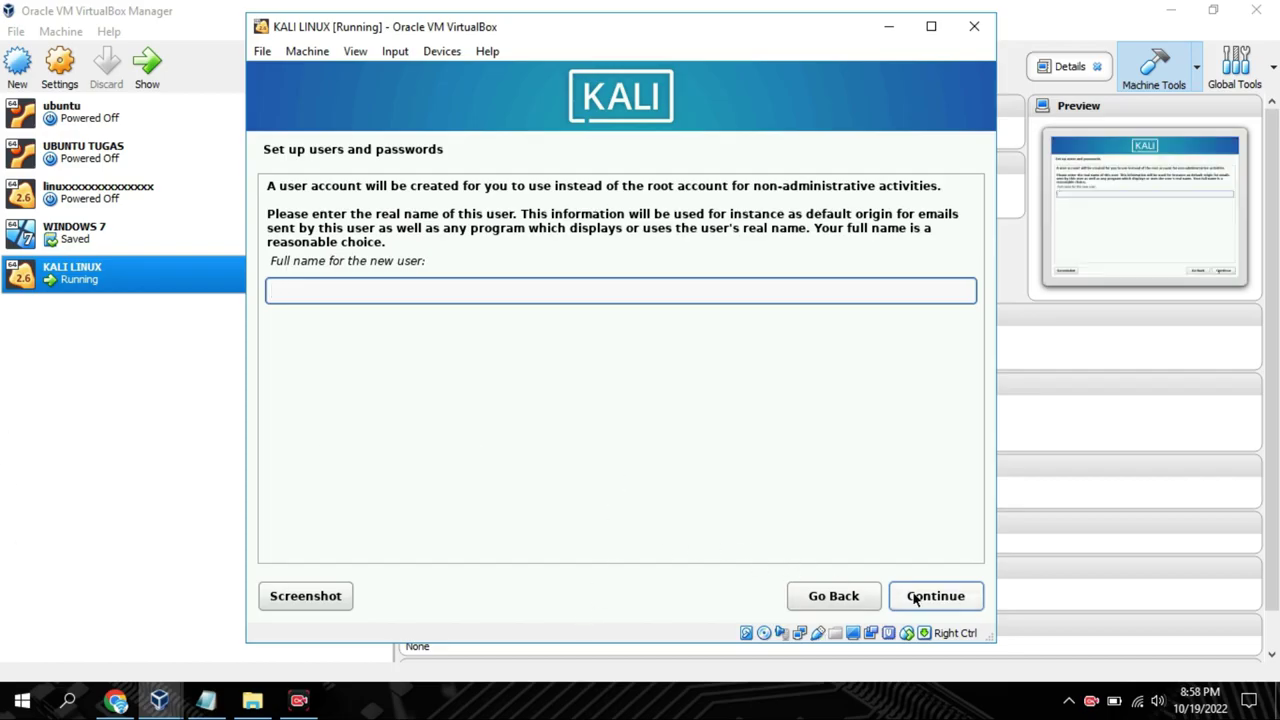
left_click(205, 700)
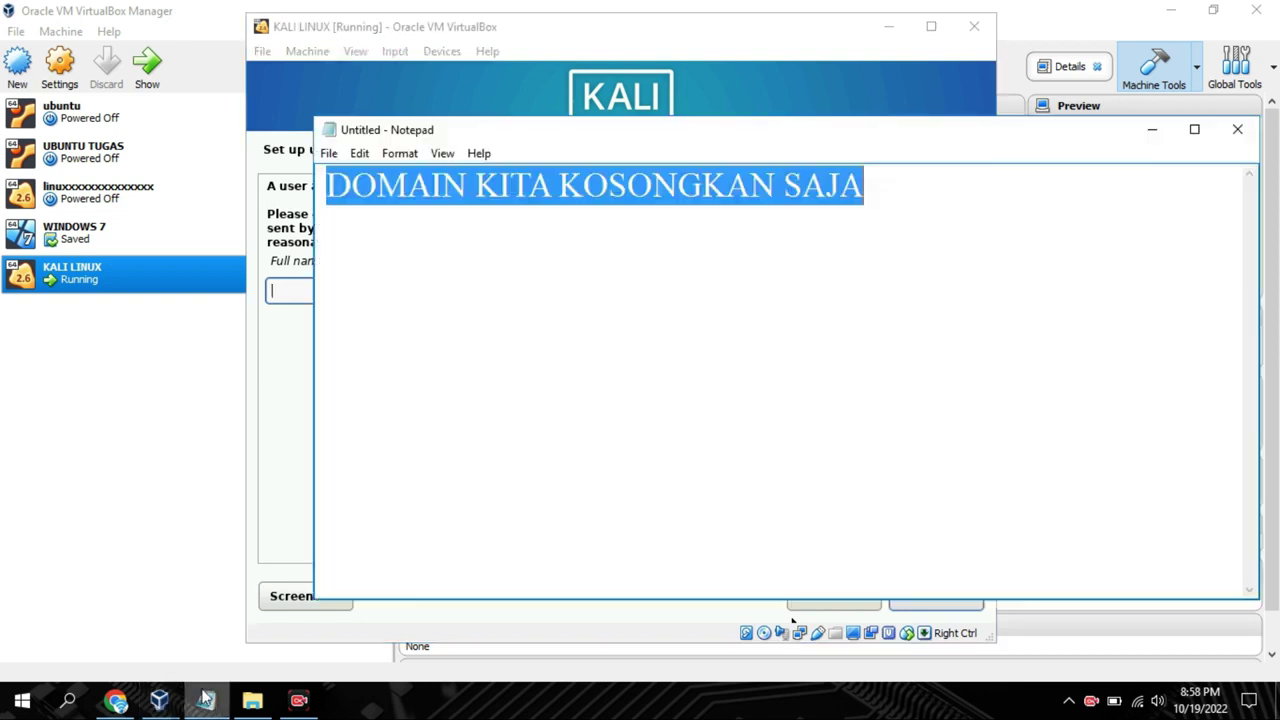
type("FU")
mouse_move(175, 705)
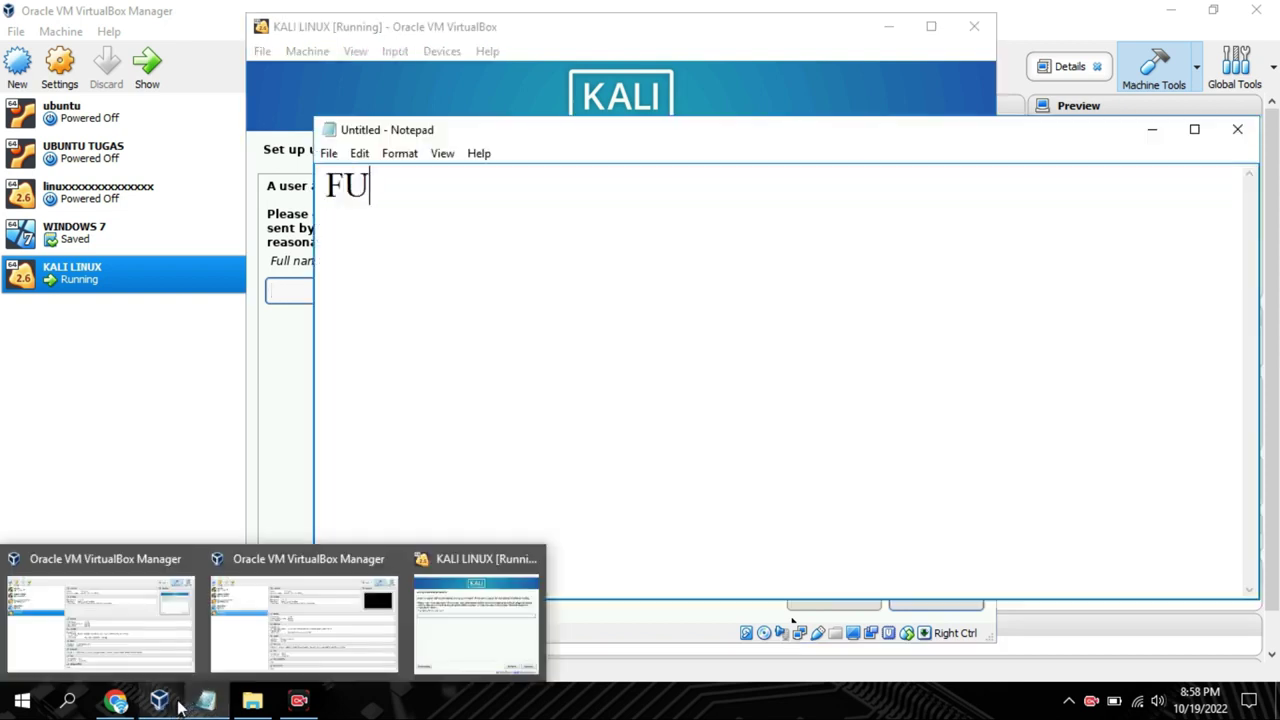
type("LL NAME")
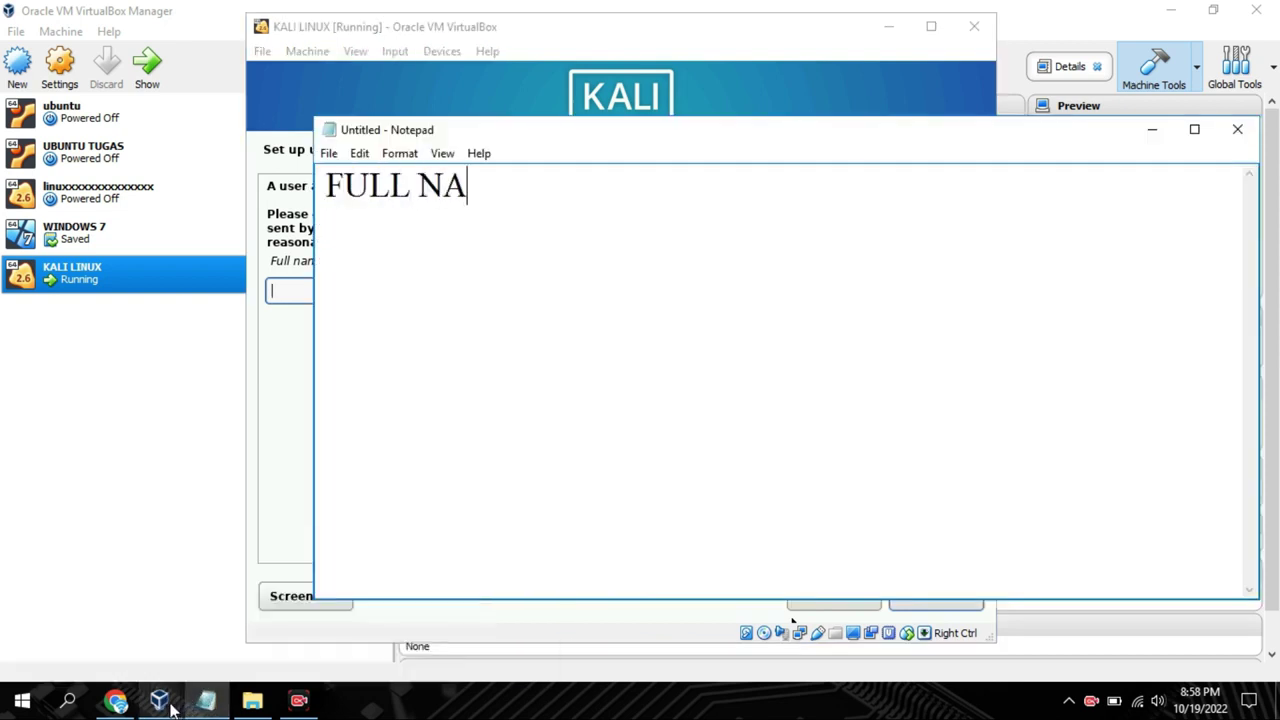
key("BackSpace")
key("BackSpace")
key("BackSpace")
key("BackSpace")
key("BackSpace")
key("BackSpace")
key("BackSpace")
key("BackSpace")
key("BackSpace")
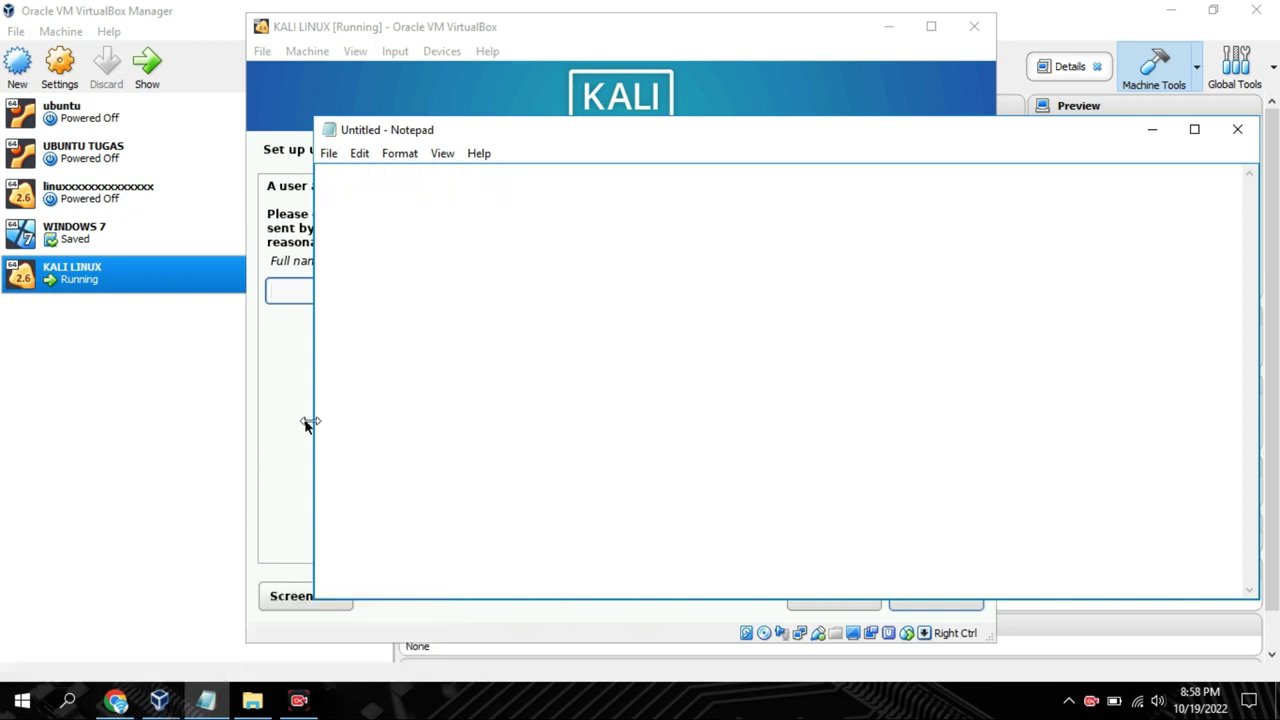
left_click_drag(312, 421, 287, 421)
left_click(271, 394)
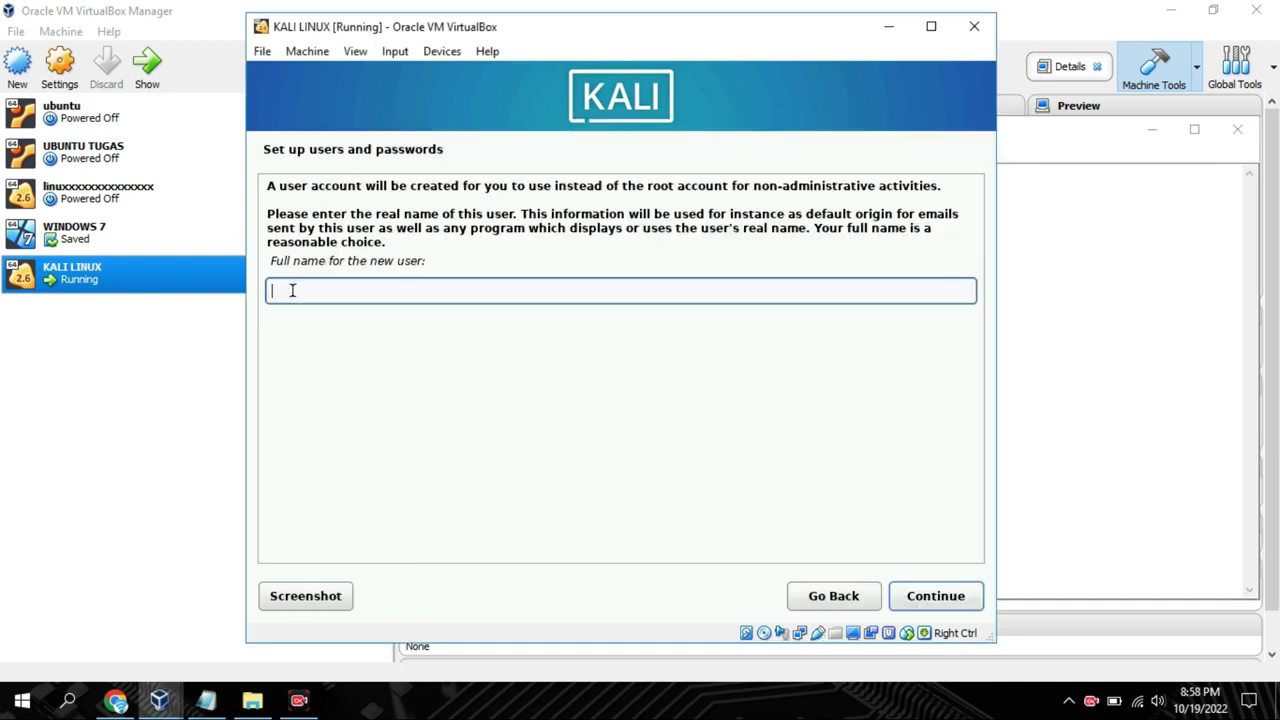
Enter 'kali' as the full name and accept the suggested username
type("kali")
left_click(897, 597)
left_click(897, 597)
Set and confirm the user's password, then accept the Eastern time zone
type("kal")
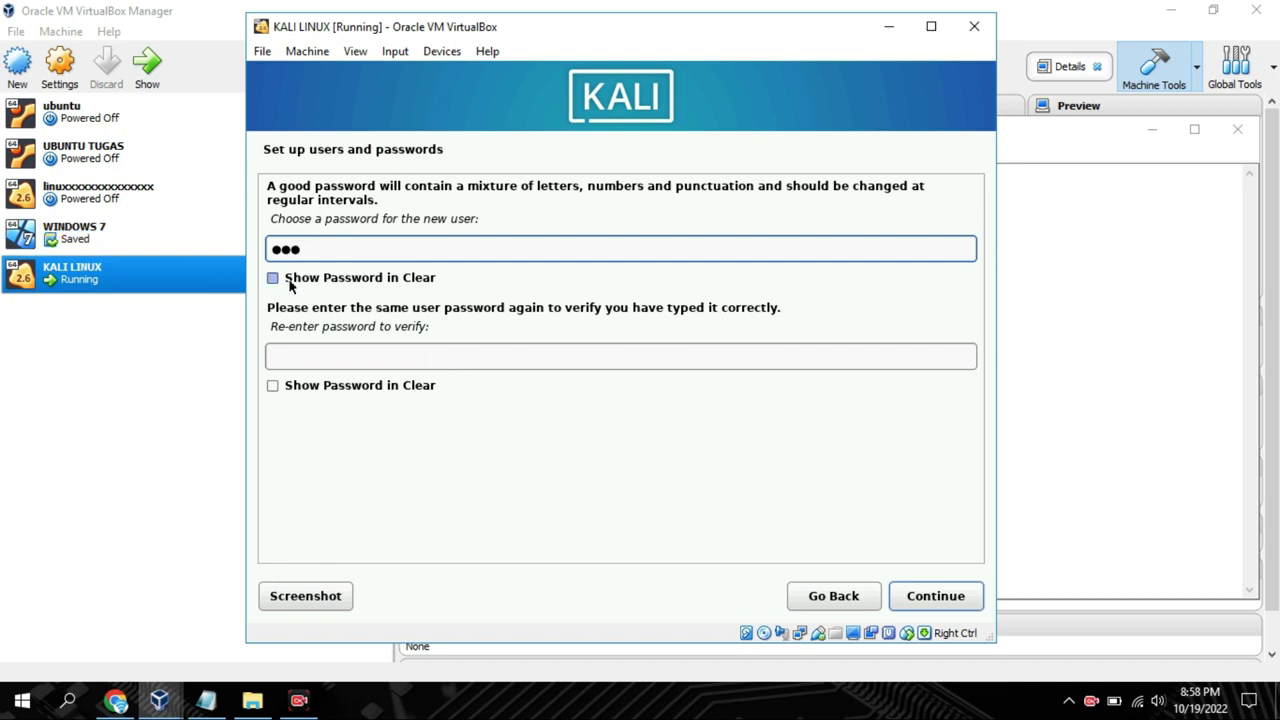
left_click(290, 285)
left_click(276, 387)
left_click(299, 356)
type("123")
left_click(973, 598)
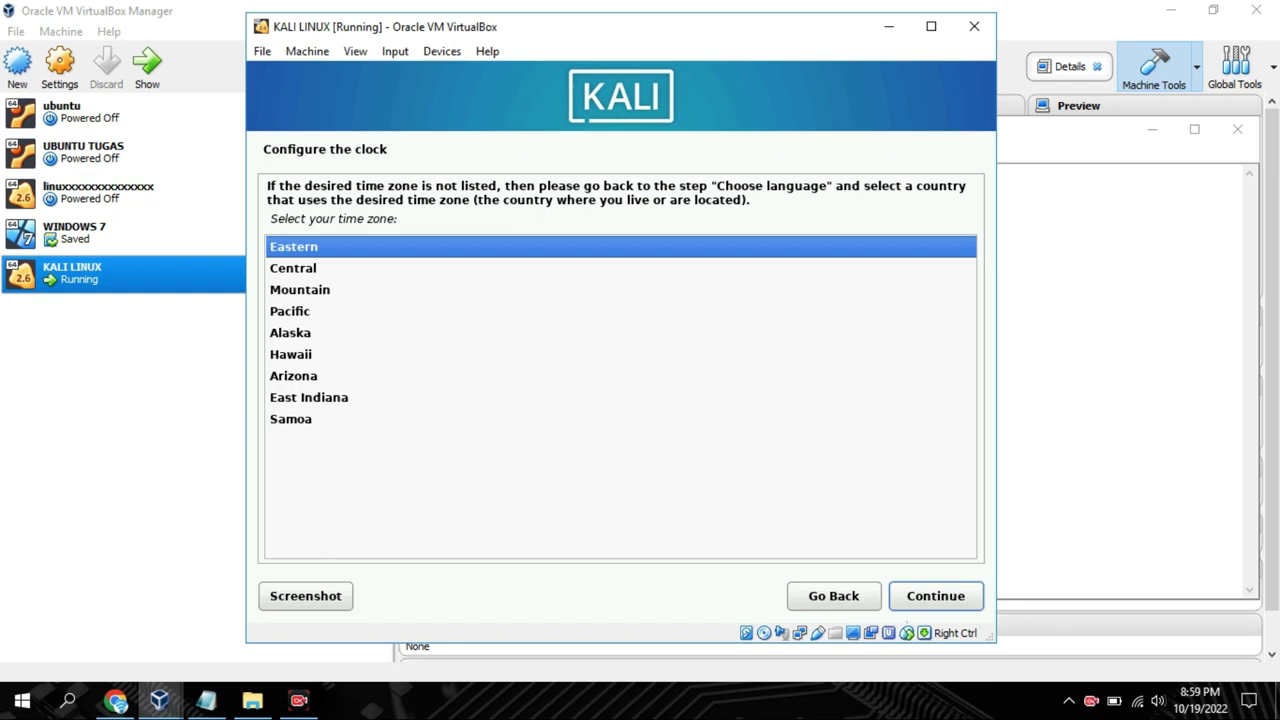
left_click(910, 610)
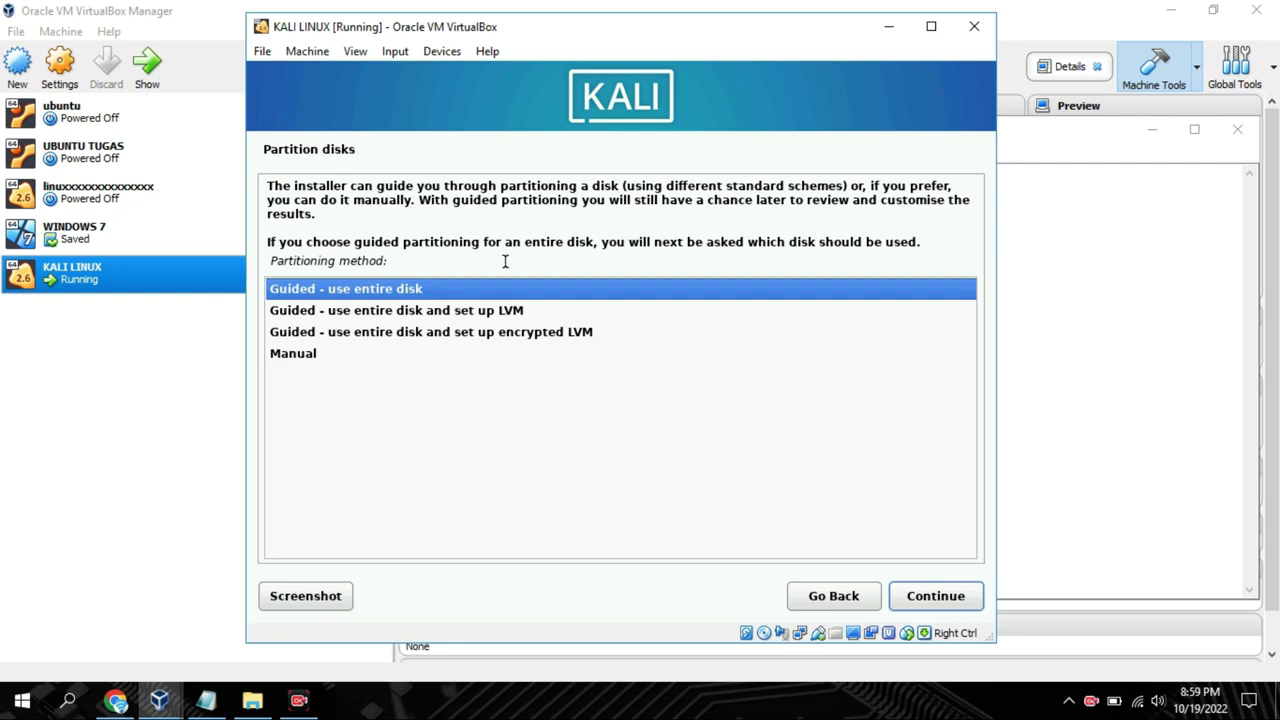
Guided-partition the whole 11.8 GB VBOX HARDDISK and choose Yes to write ext4 and swap
left_click(916, 594)
left_click(916, 594)
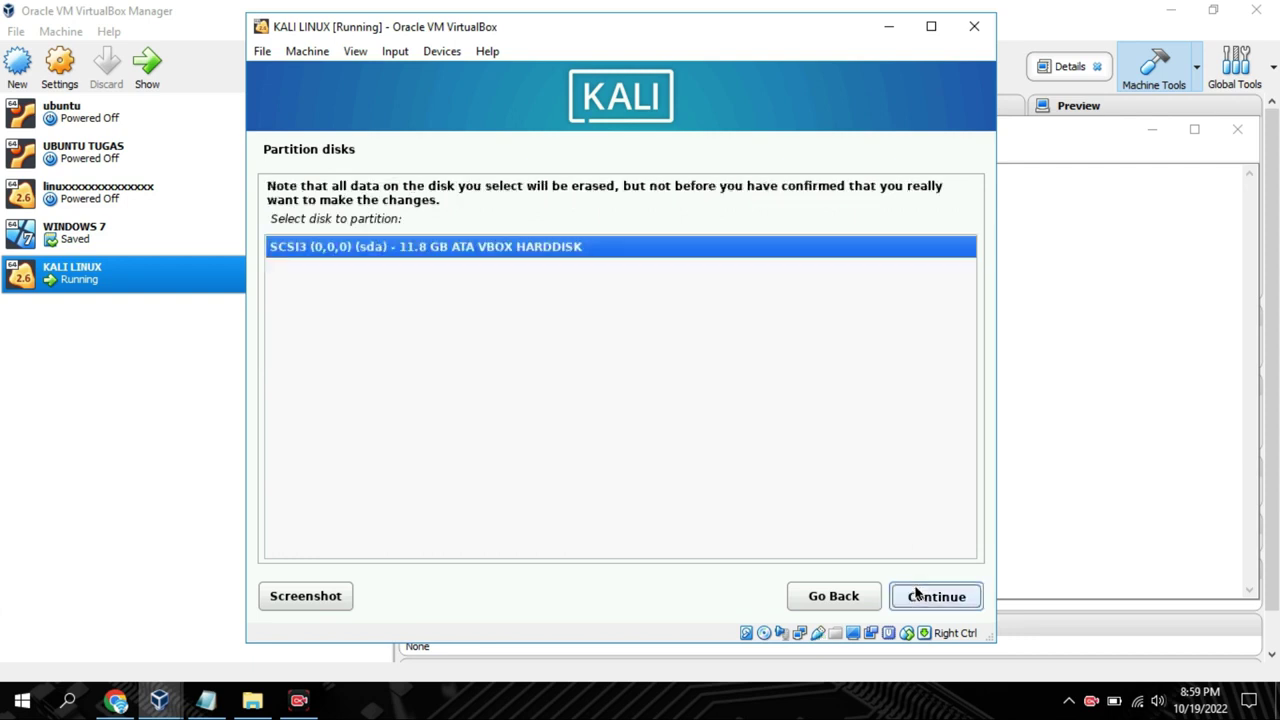
left_click(908, 596)
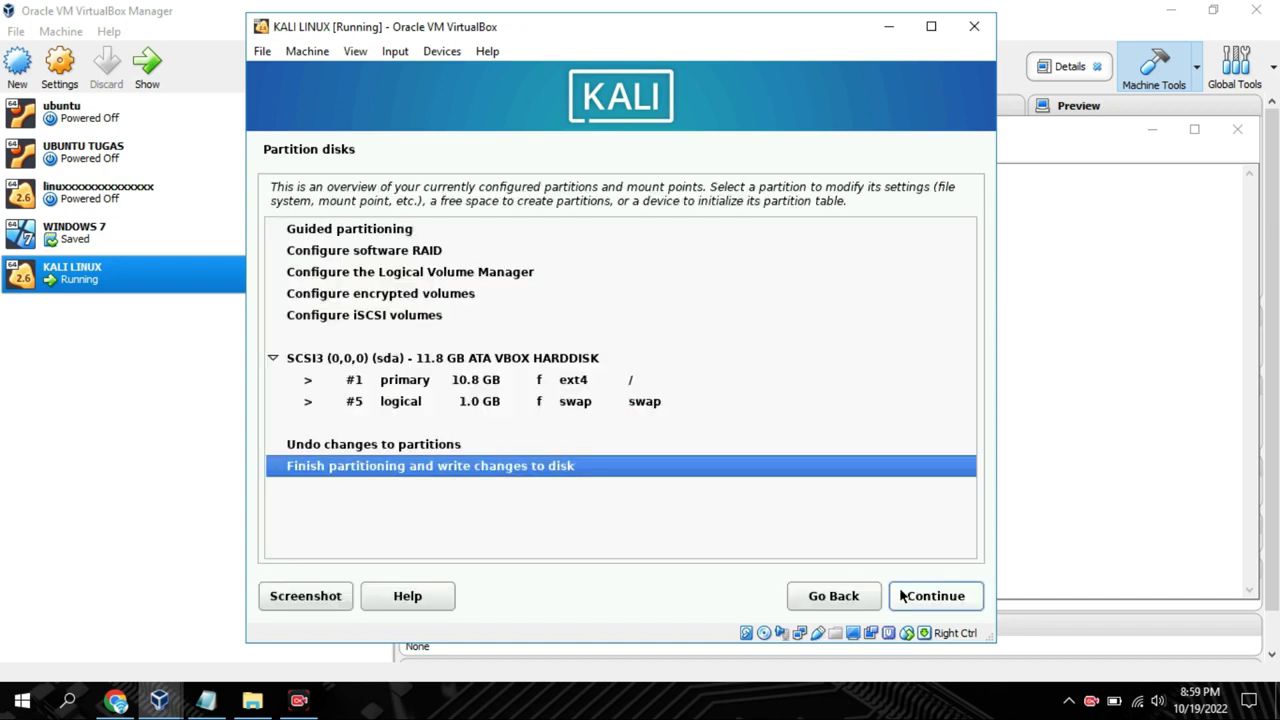
left_click(899, 596)
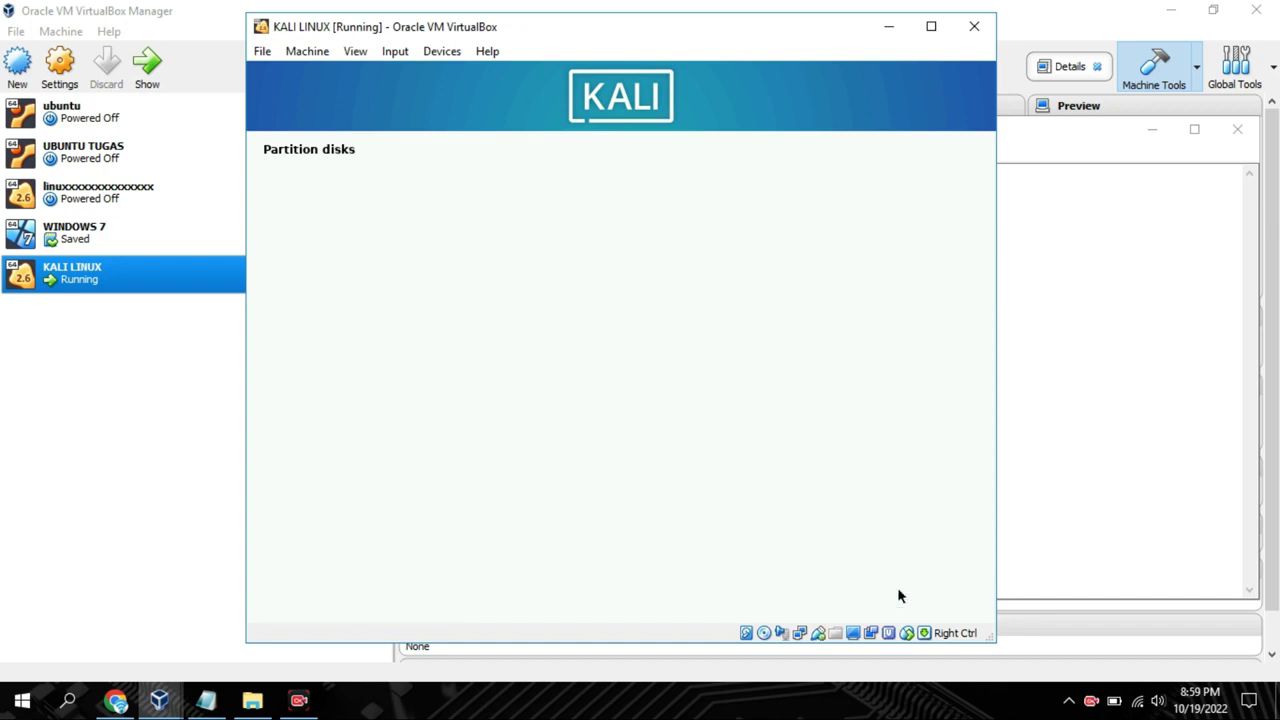
key("Down")
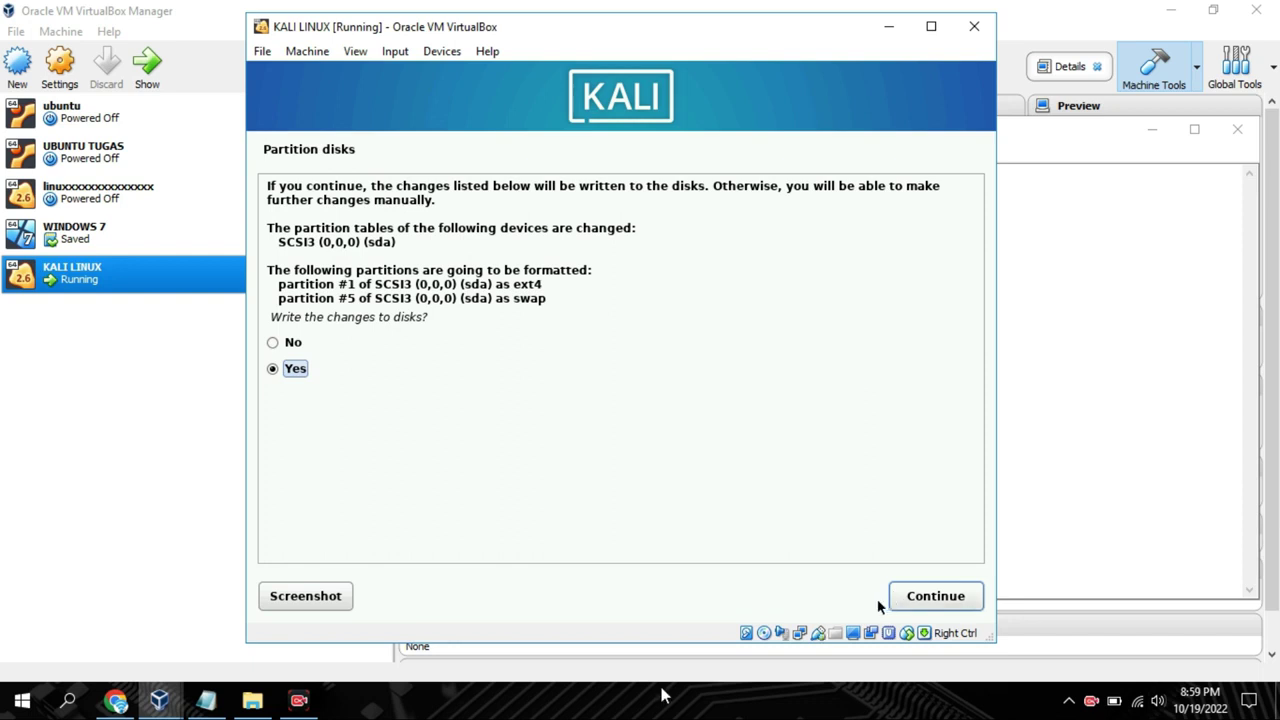
left_click(218, 698)
Write the reminder 'WRITE TO CHANGES KLIK YES' in Notepad, then minimize it
type("WRI")
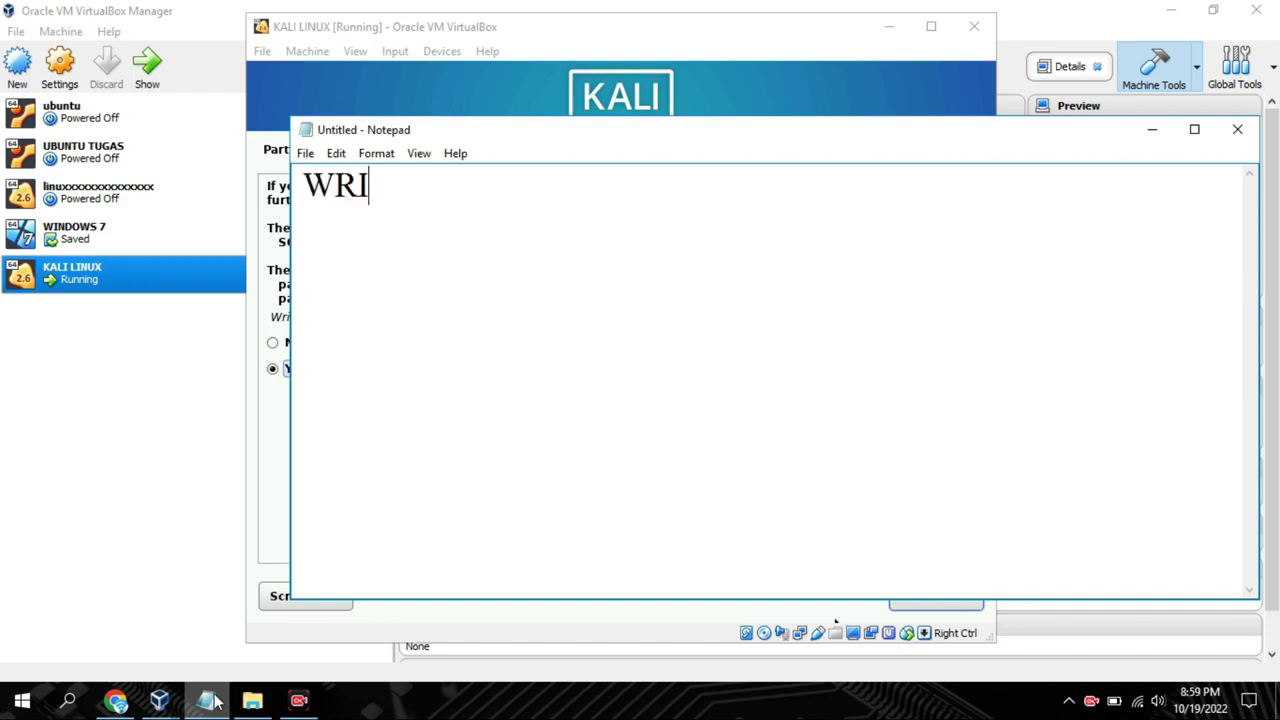
type("TE TO CHANG")
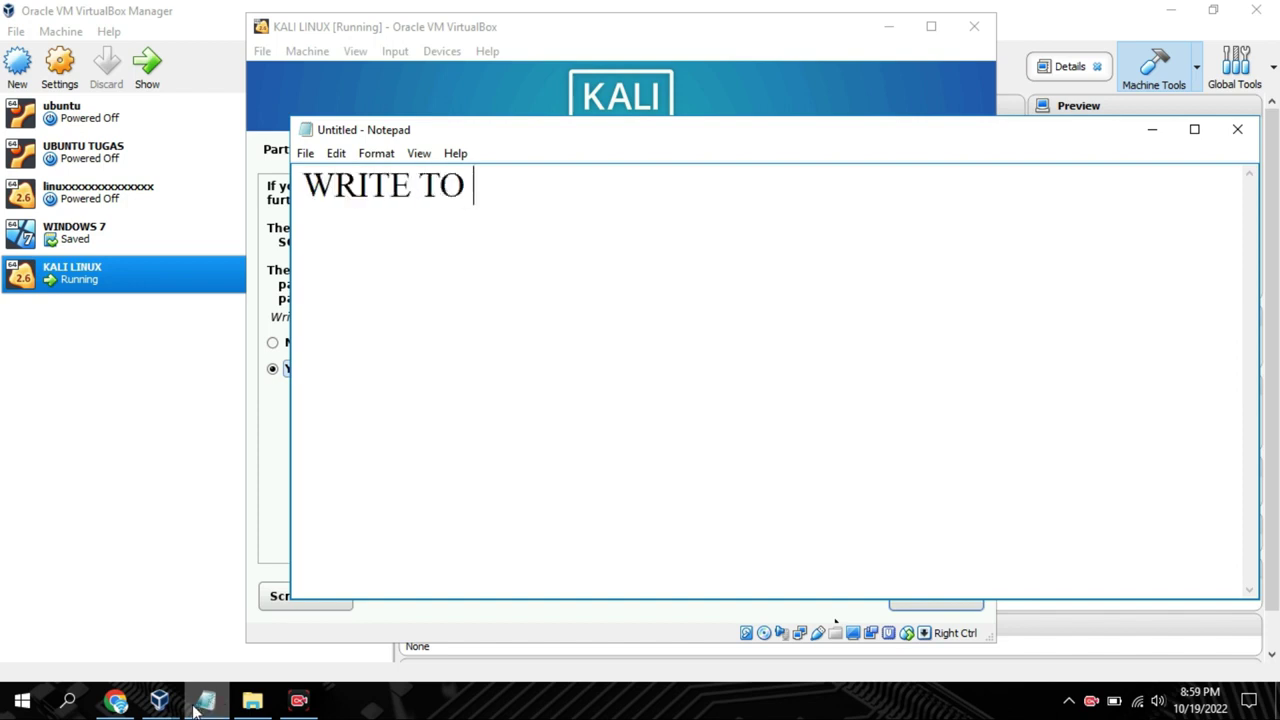
mouse_move(184, 706)
type("ES ")
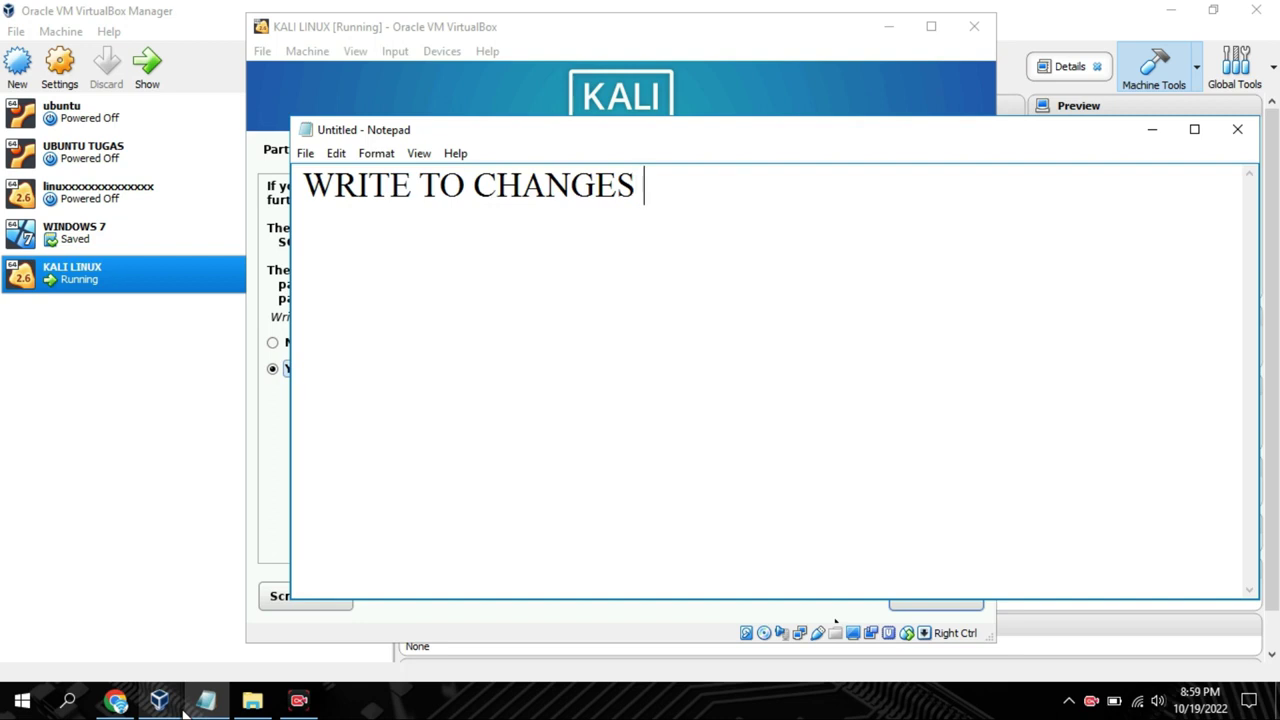
type("KLIK YES")
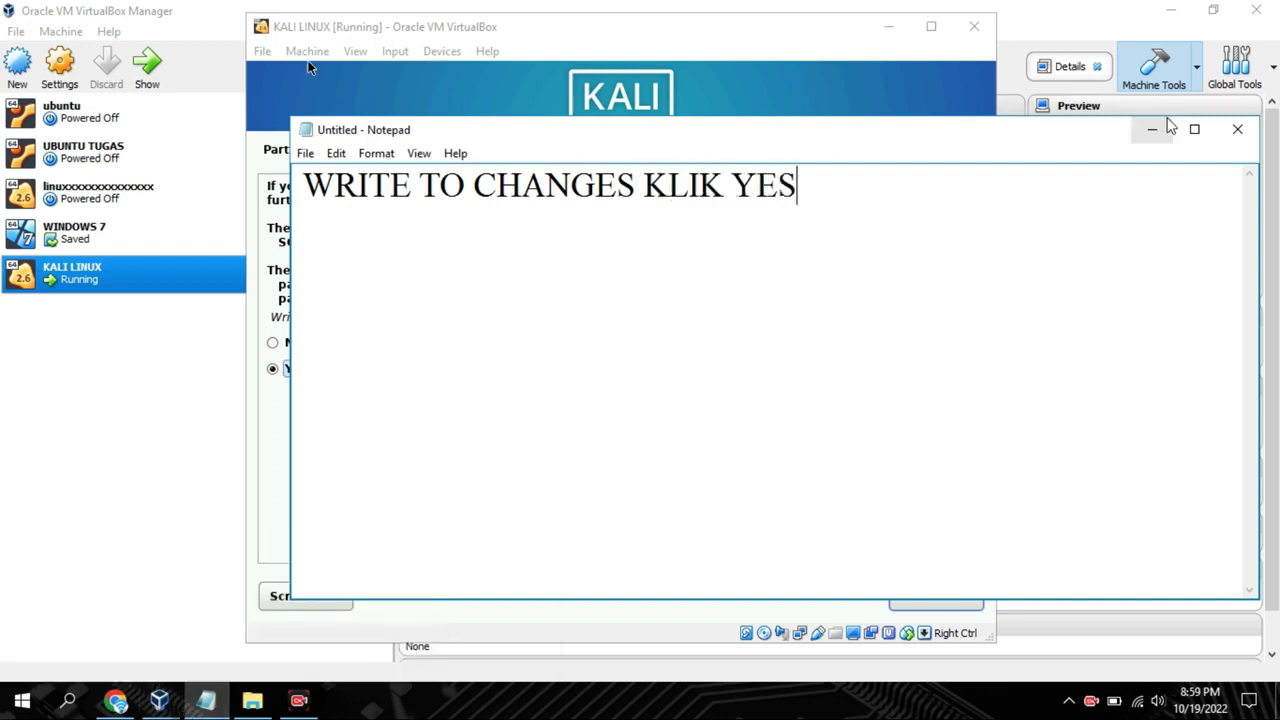
left_click(1151, 133)
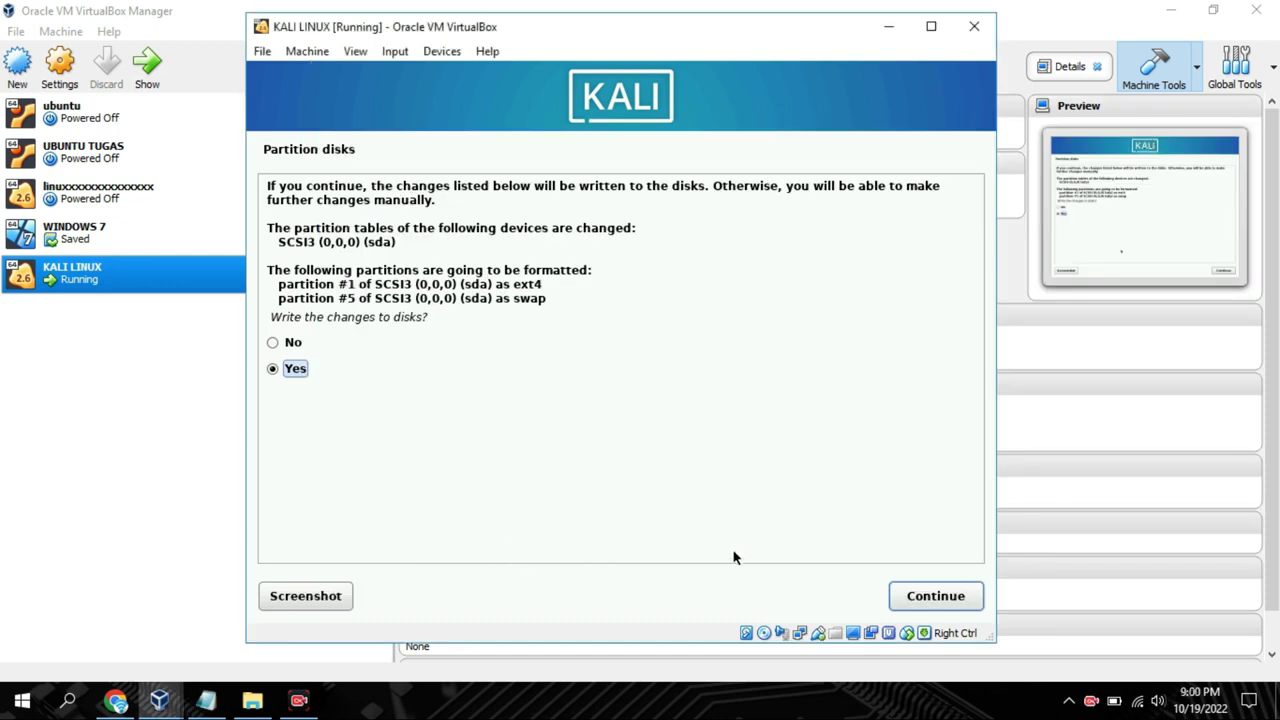
Confirm writing the partitions and let the base system install until the GRUB question
left_click(897, 600)
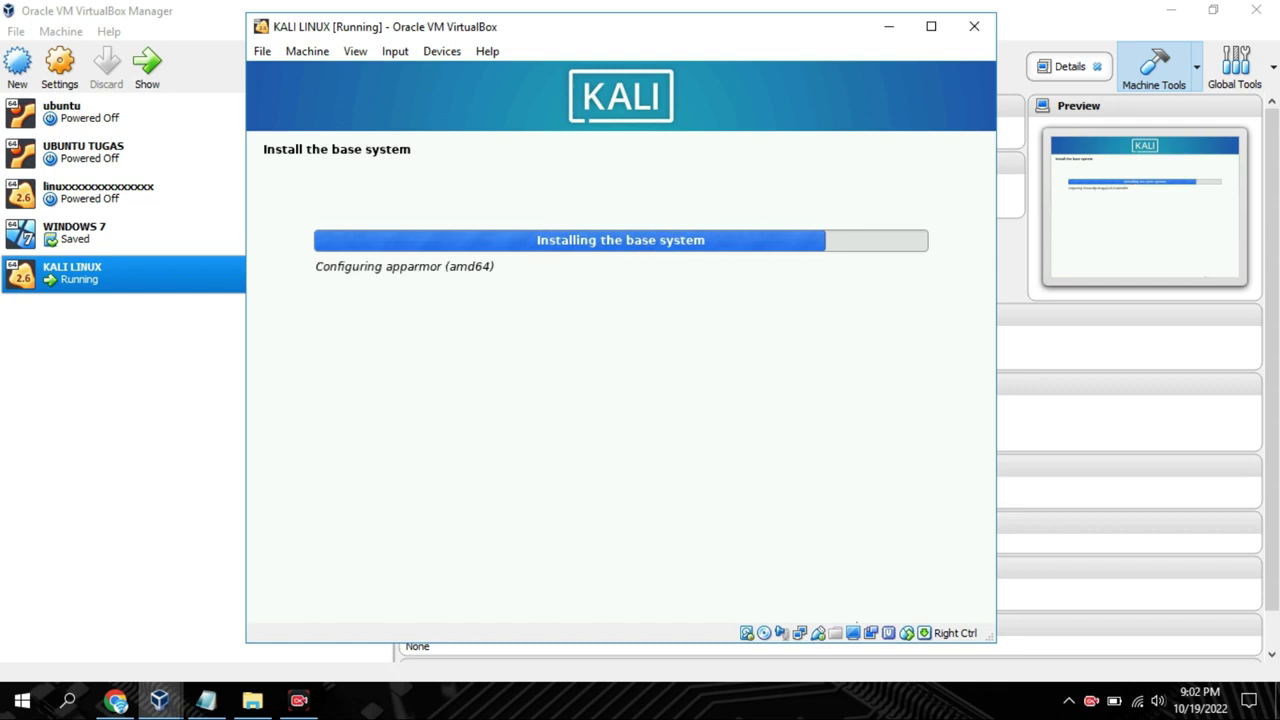
left_click(116, 700)
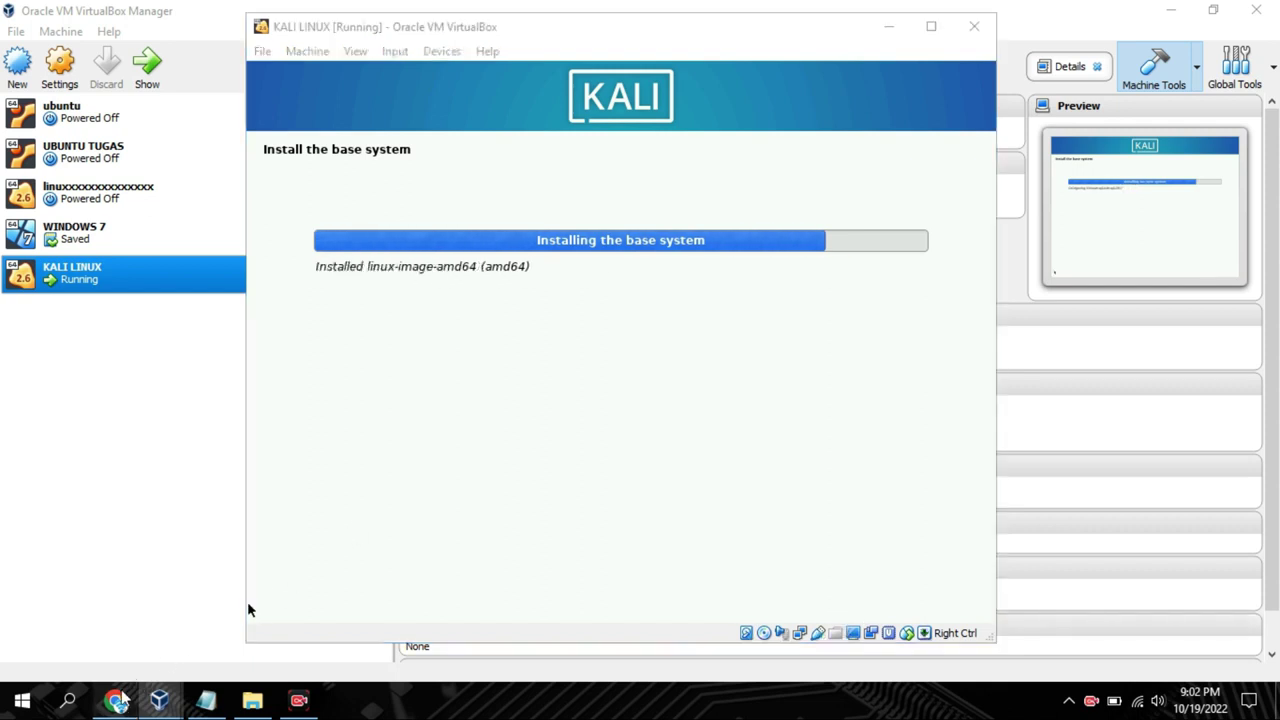
left_click(118, 698)
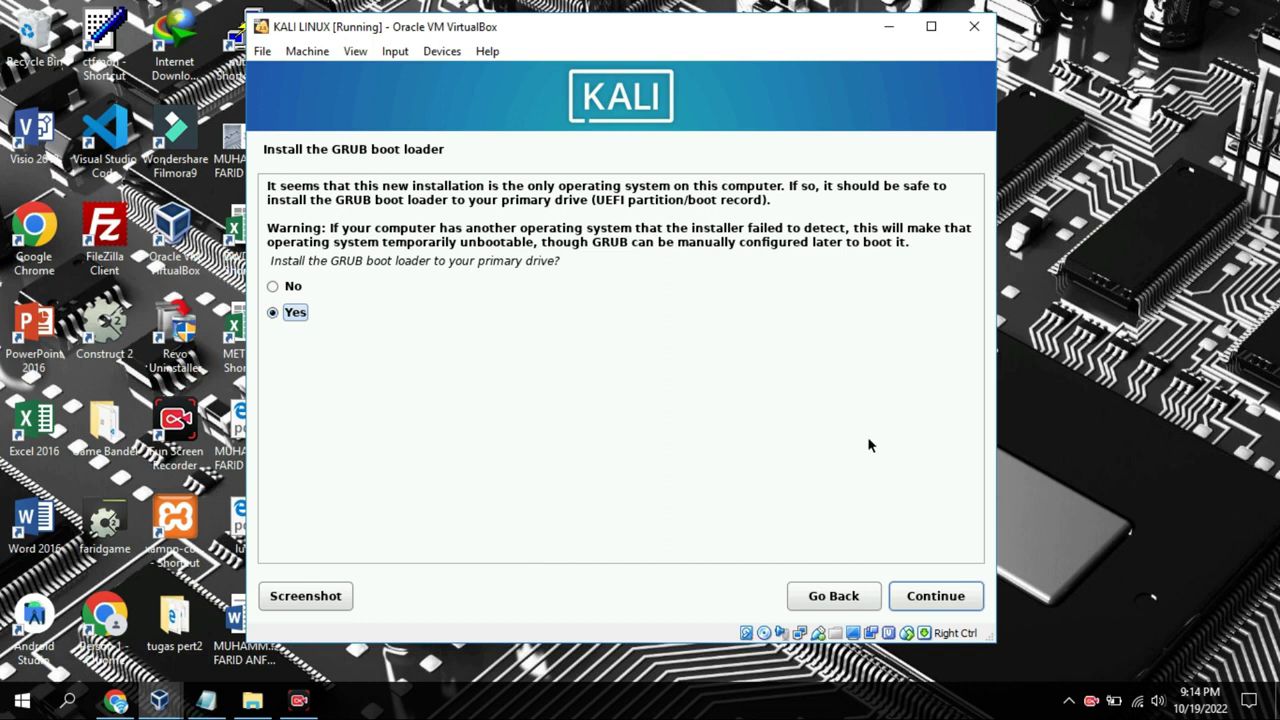
Install the GRUB boot loader onto /dev/sda and wait for Installation complete
left_click(913, 597)
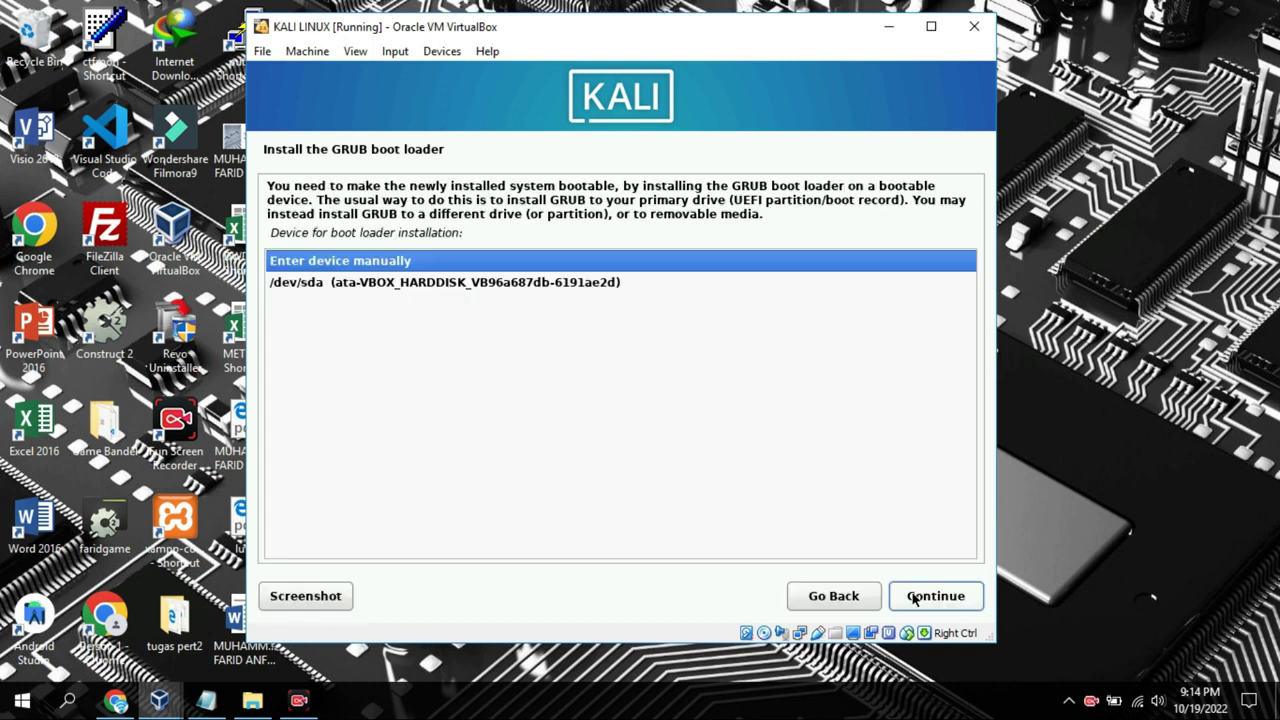
key("Down")
left_click(913, 597)
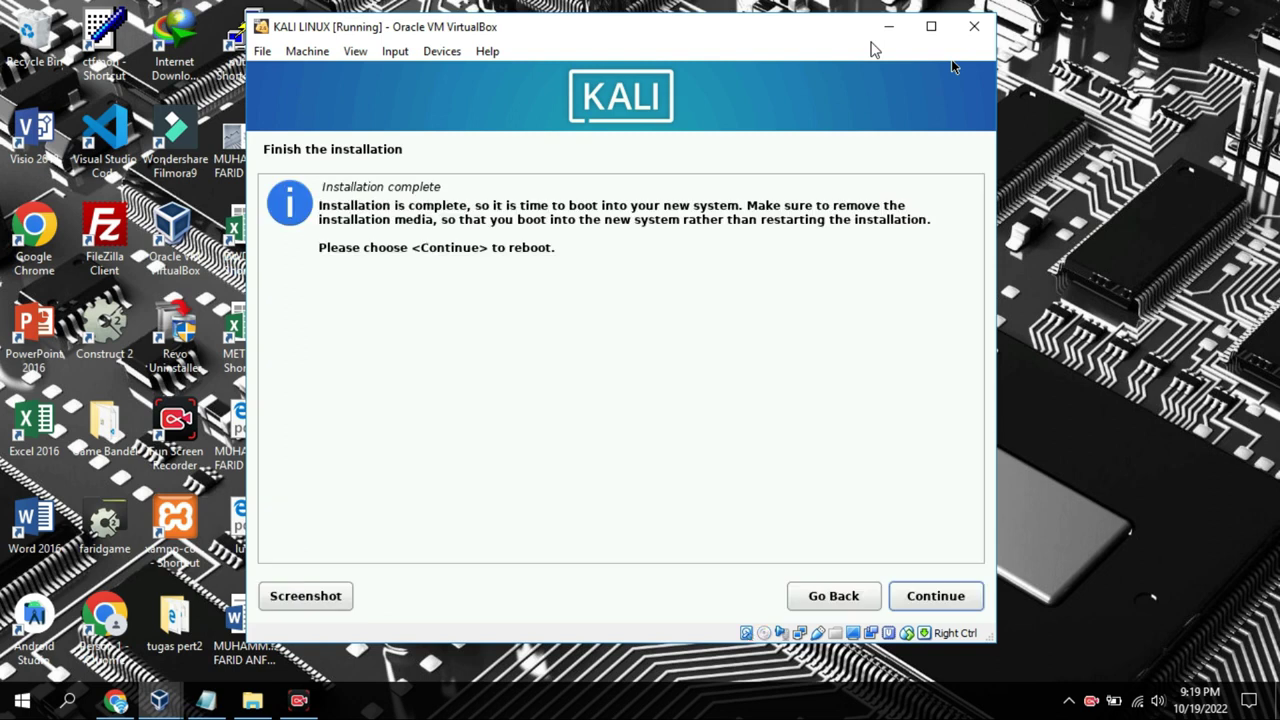
Reboot into the installed system and log in to Kali with the account password
left_click(926, 600)
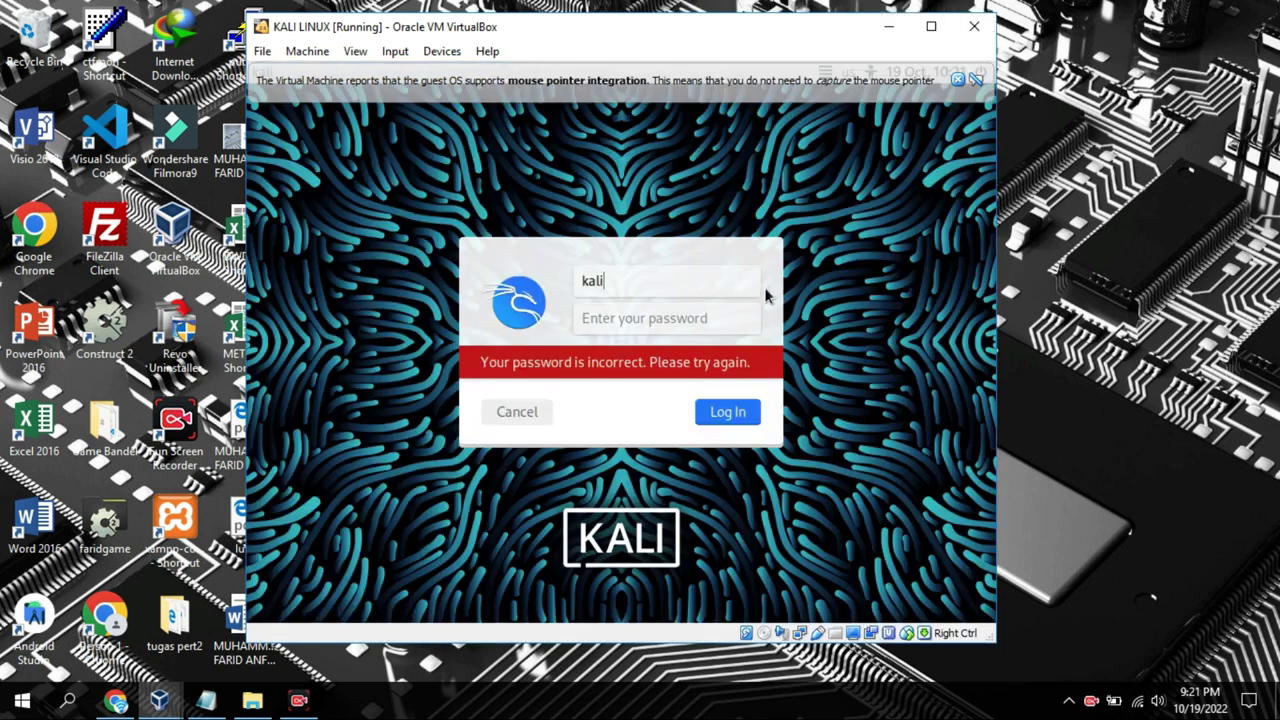
left_click(748, 309)
type("kal")
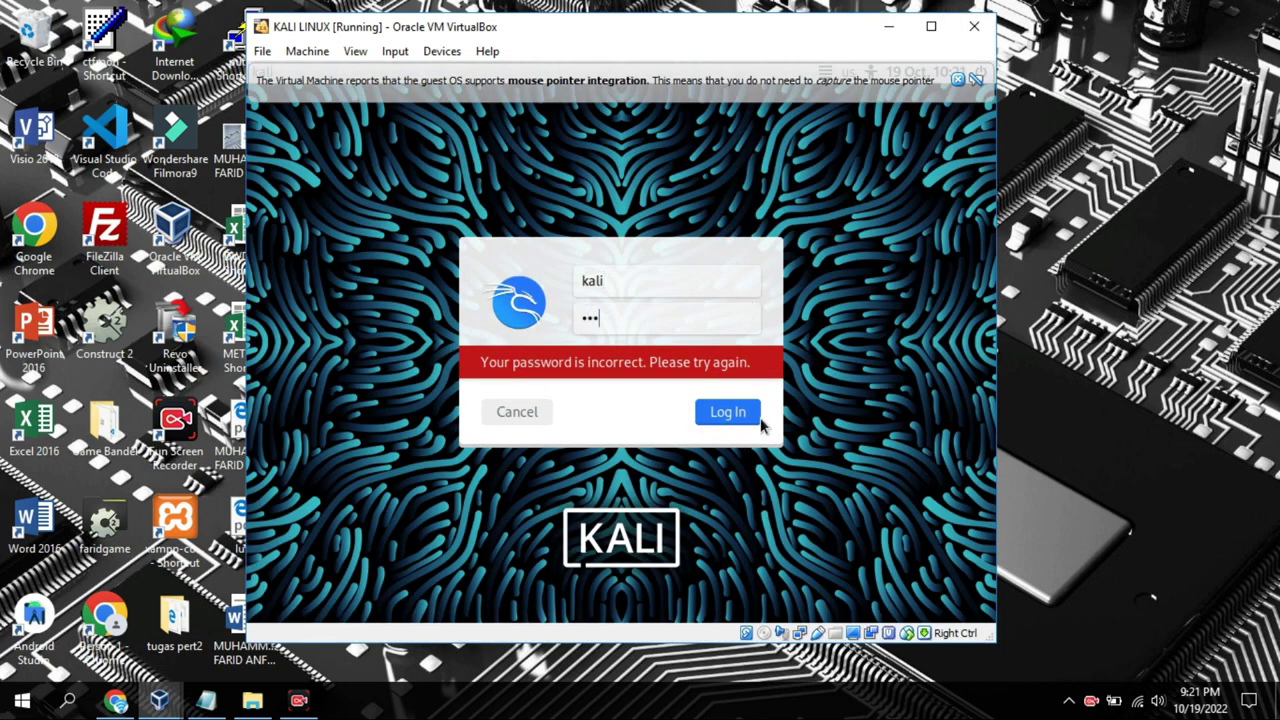
left_click(727, 411)
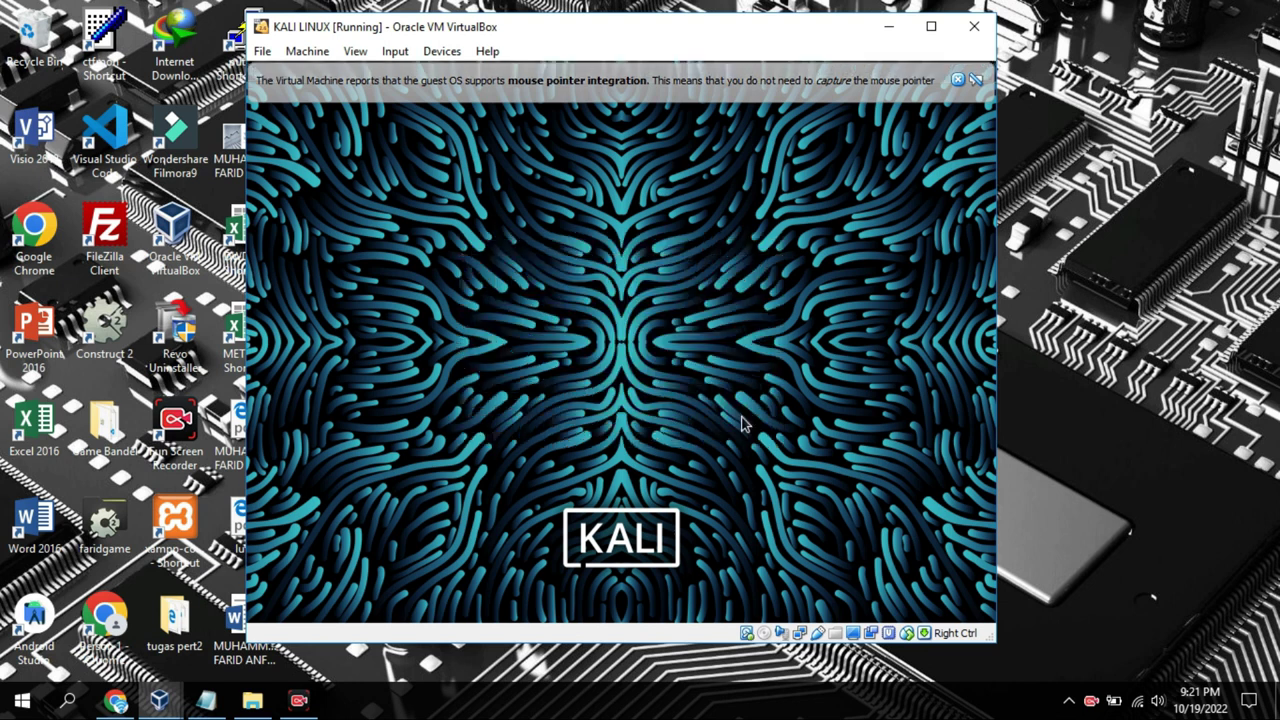
Dismiss the mouse-integration notice, then maximize and restore the VM window
left_click(957, 79)
left_click(930, 26)
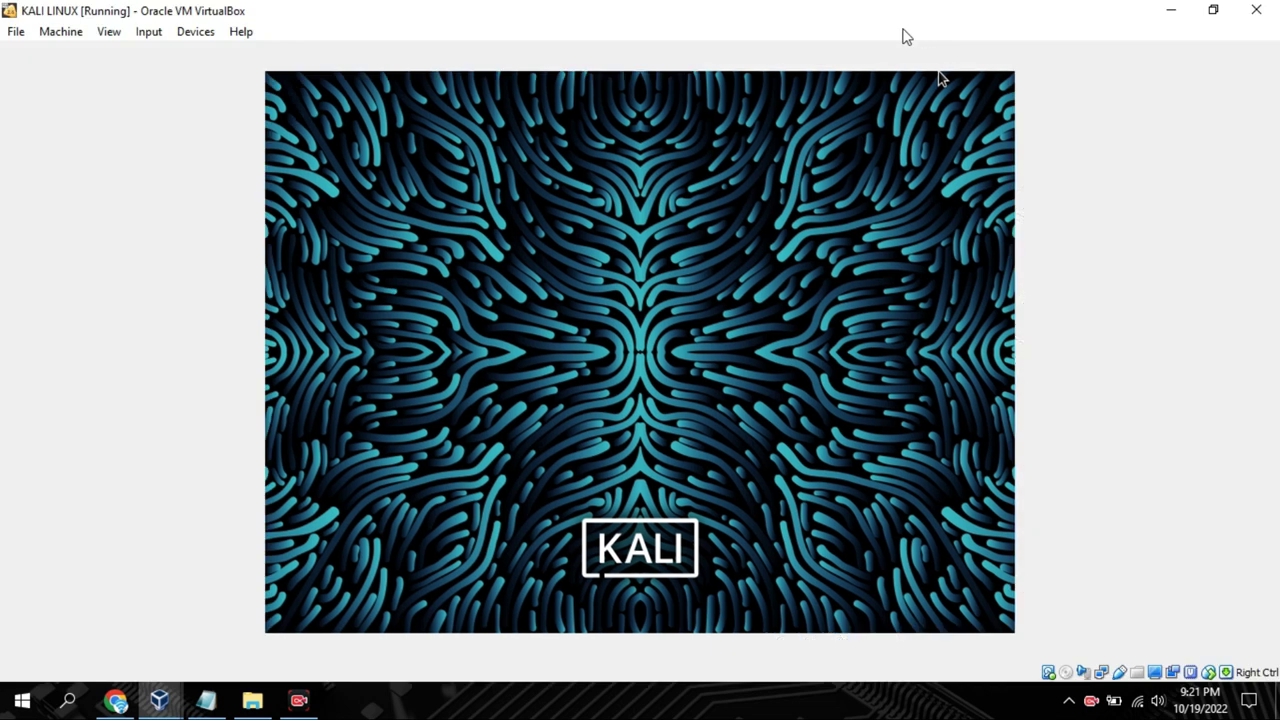
left_click(1213, 10)
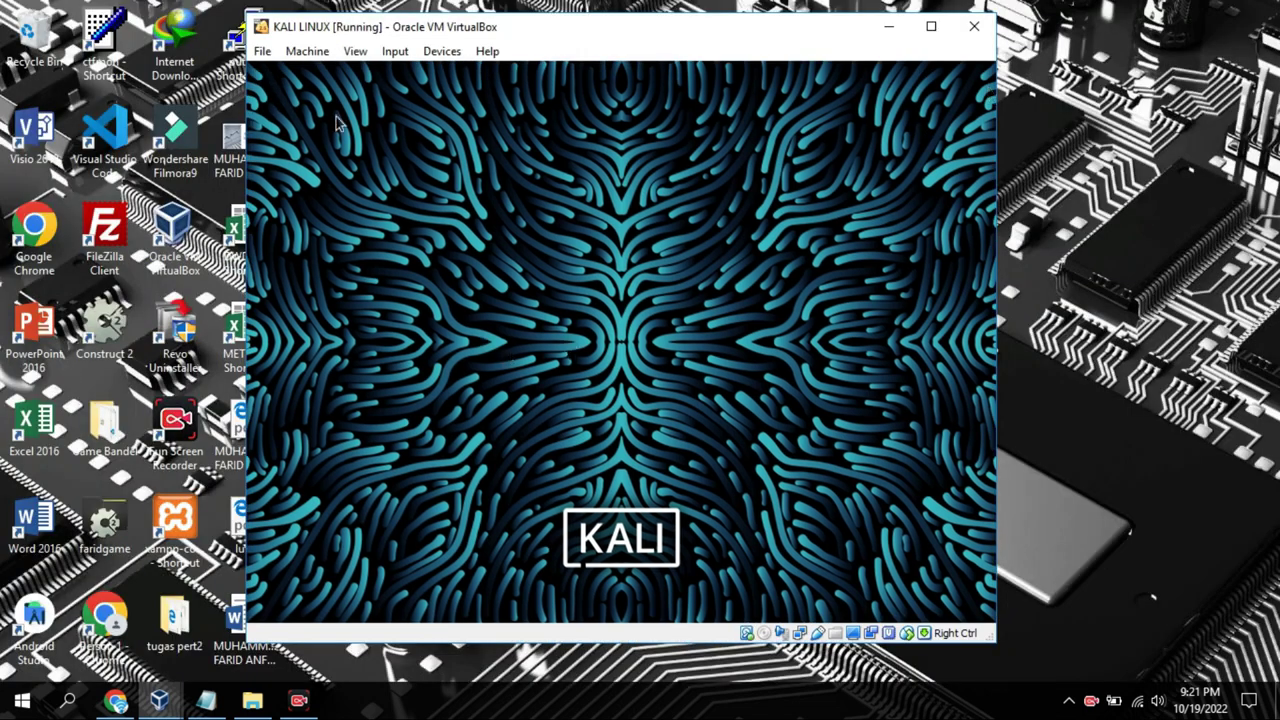
left_click(206, 700)
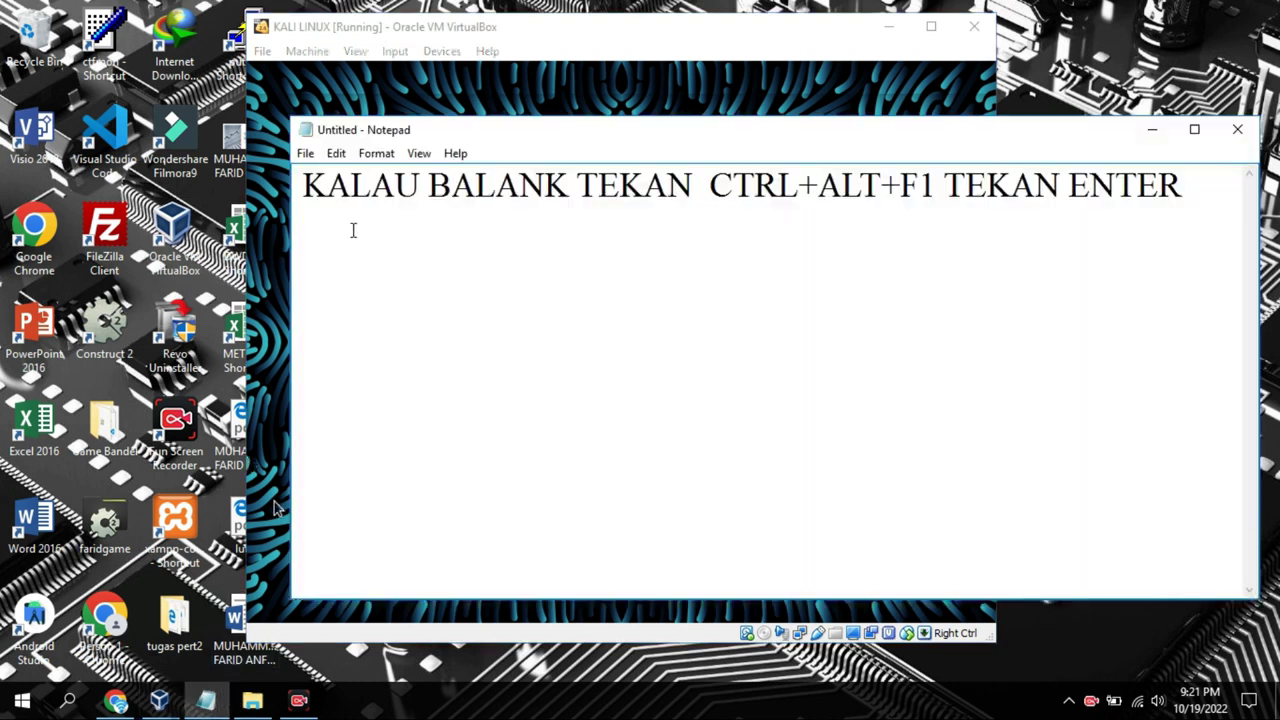
Add a second note line 'LOGIN DAN MASUKAN PASSSWORD'
left_click_drag(328, 188, 809, 274)
left_click(484, 279)
left_click_drag(305, 188, 1183, 218)
left_click(1186, 195)
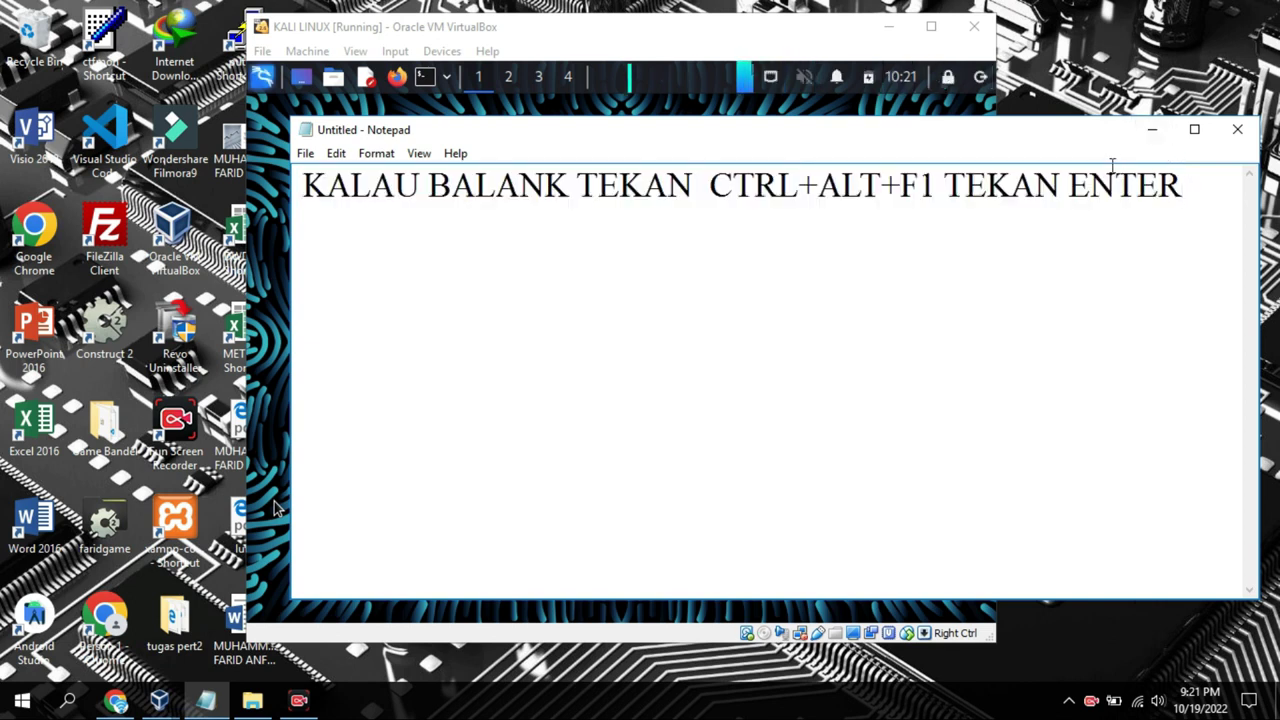
key("Return")
type("LOGIN D")
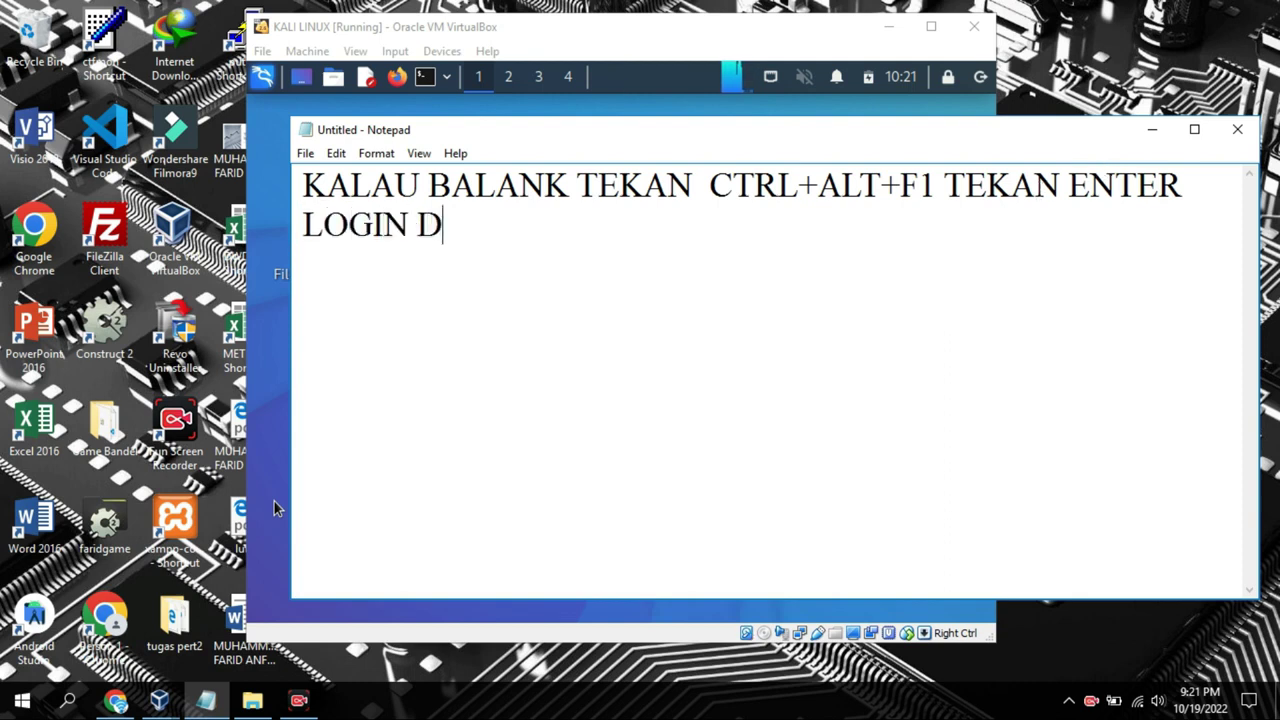
type("AN MAS")
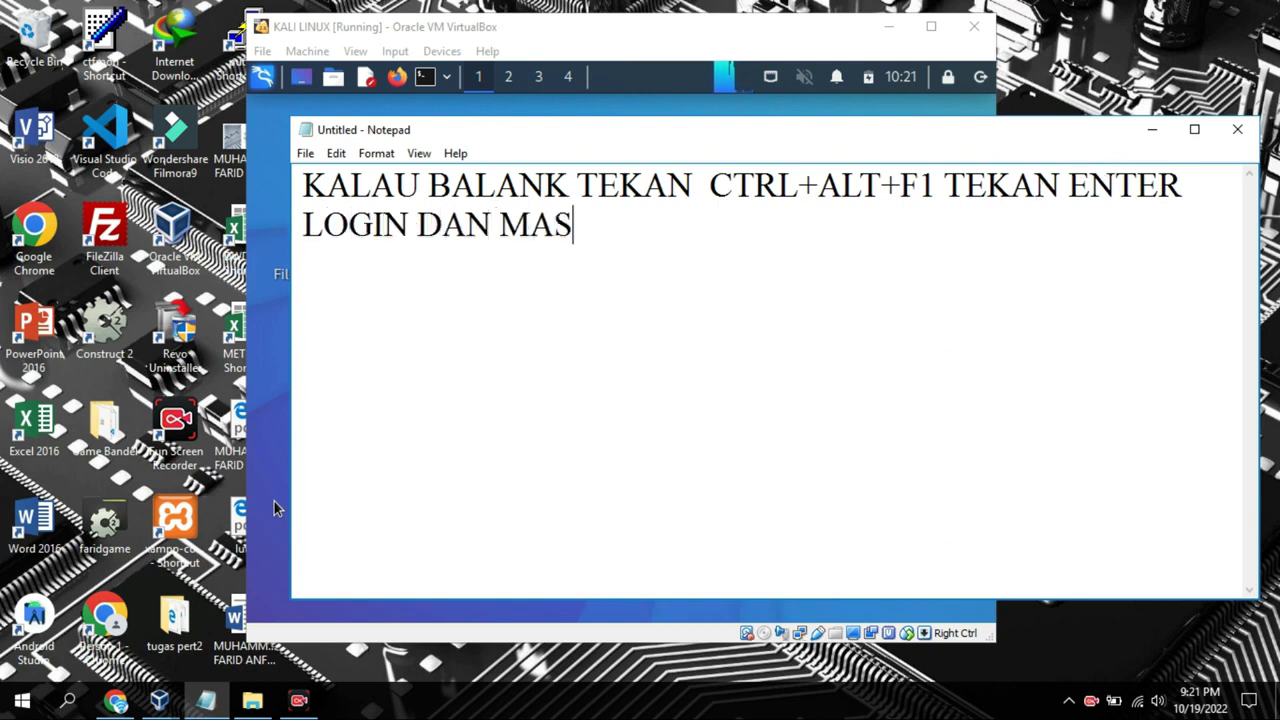
type("UKAN PAS")
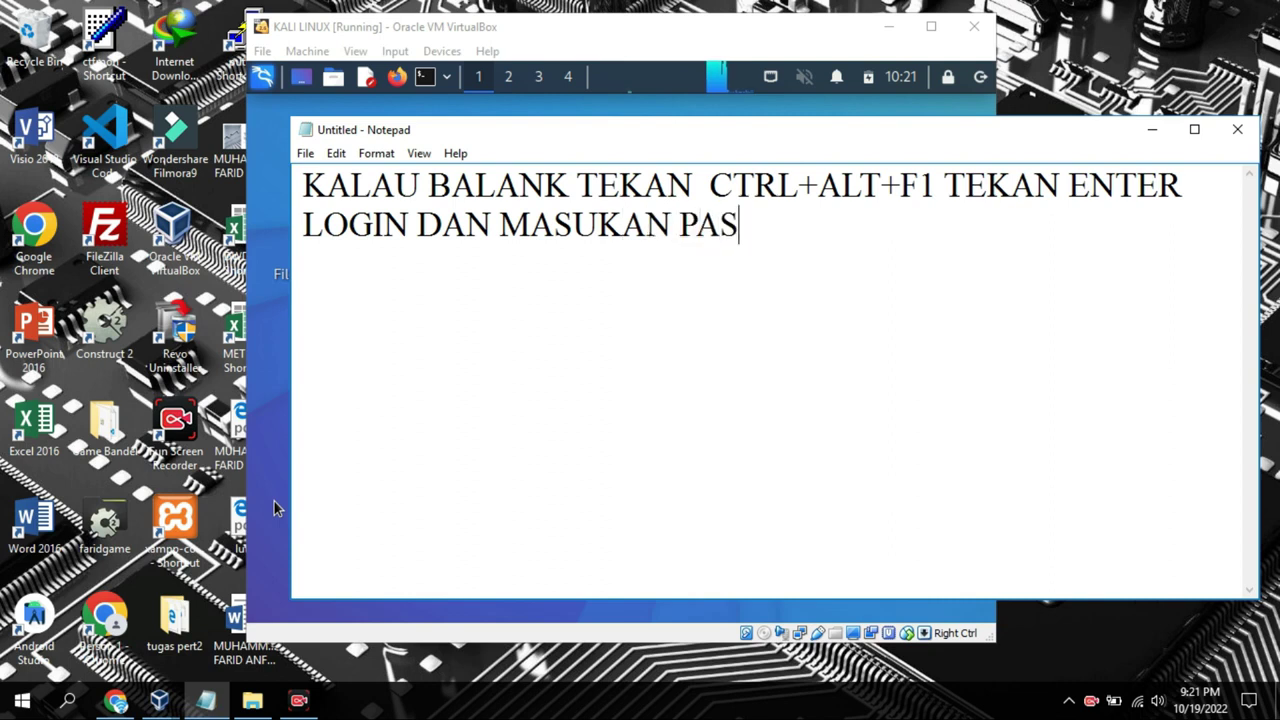
type("SSWORD")
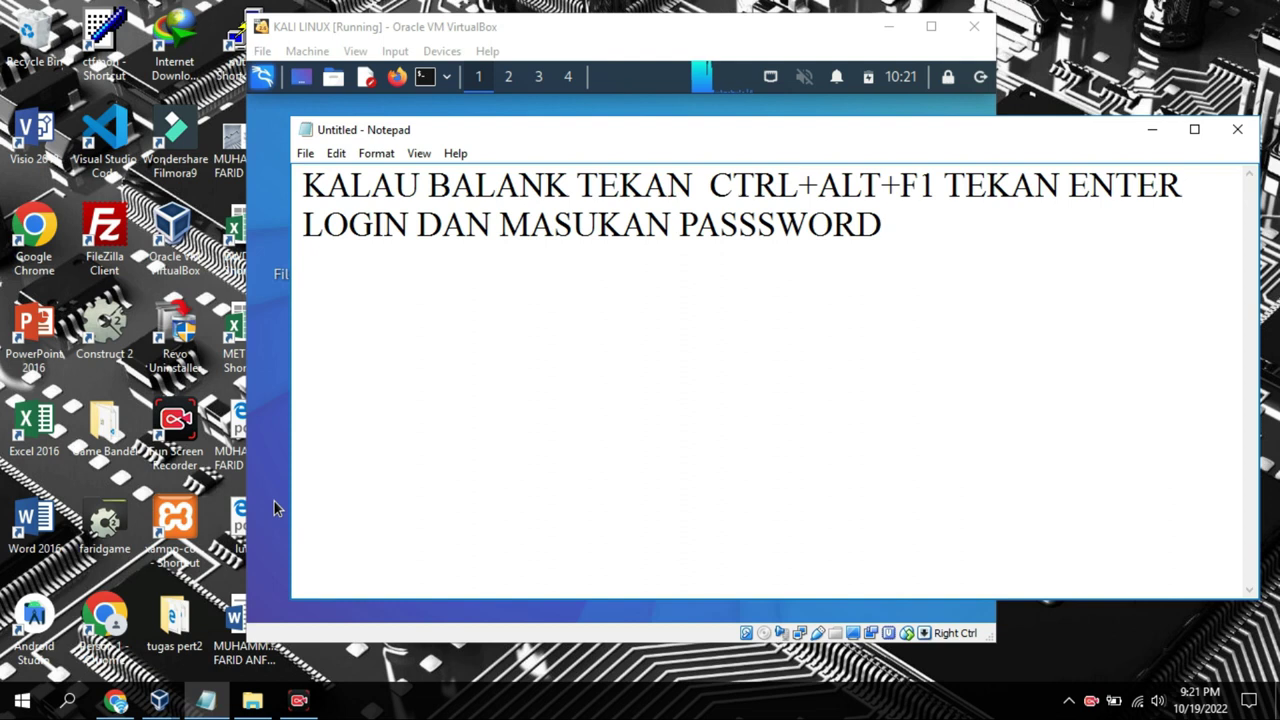
Replace the note with 'SETELAH ITU MASUKAN PERINTAH SUDO STARTX' and minimize Notepad
key("ctrl+a")
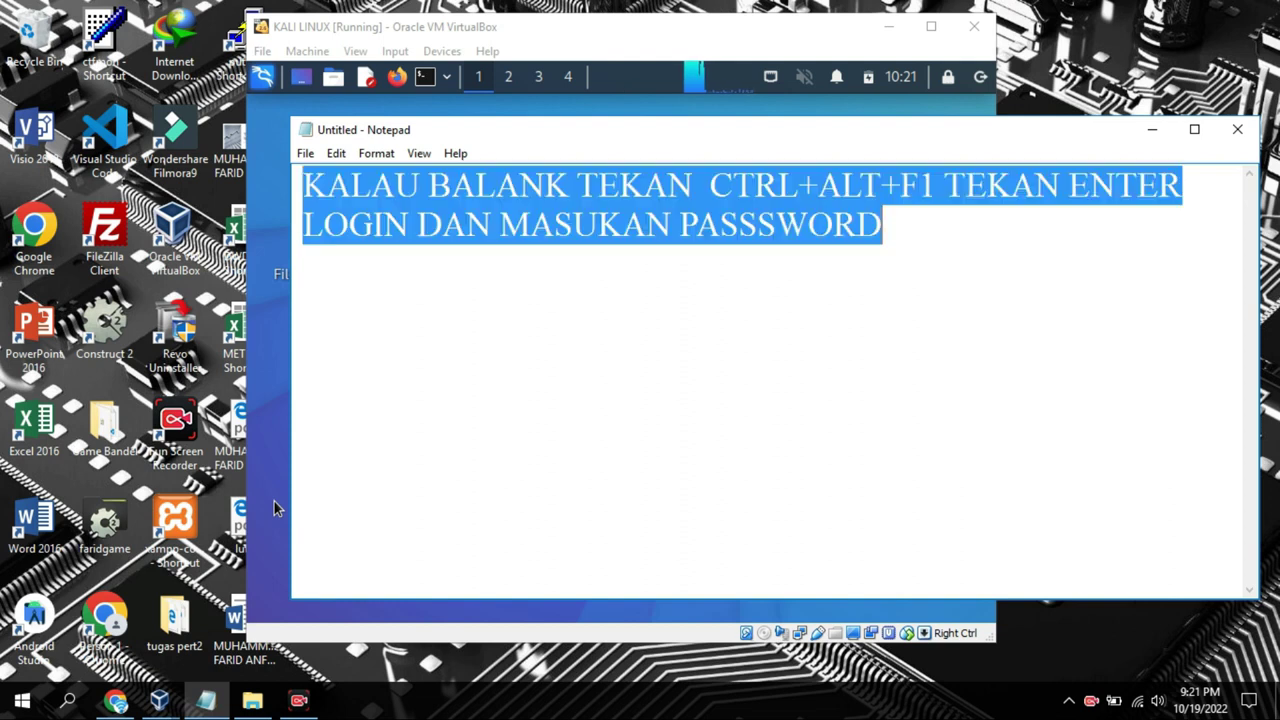
type("SETELAH ITU")
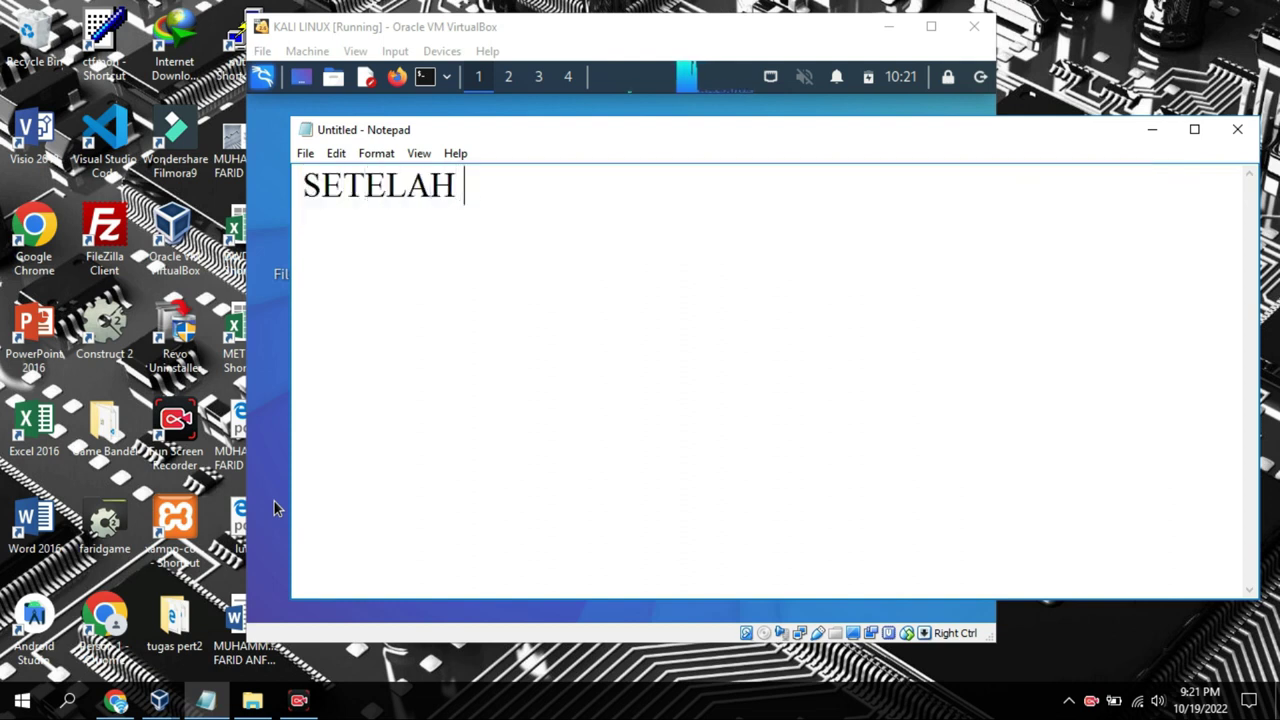
type("SUK")
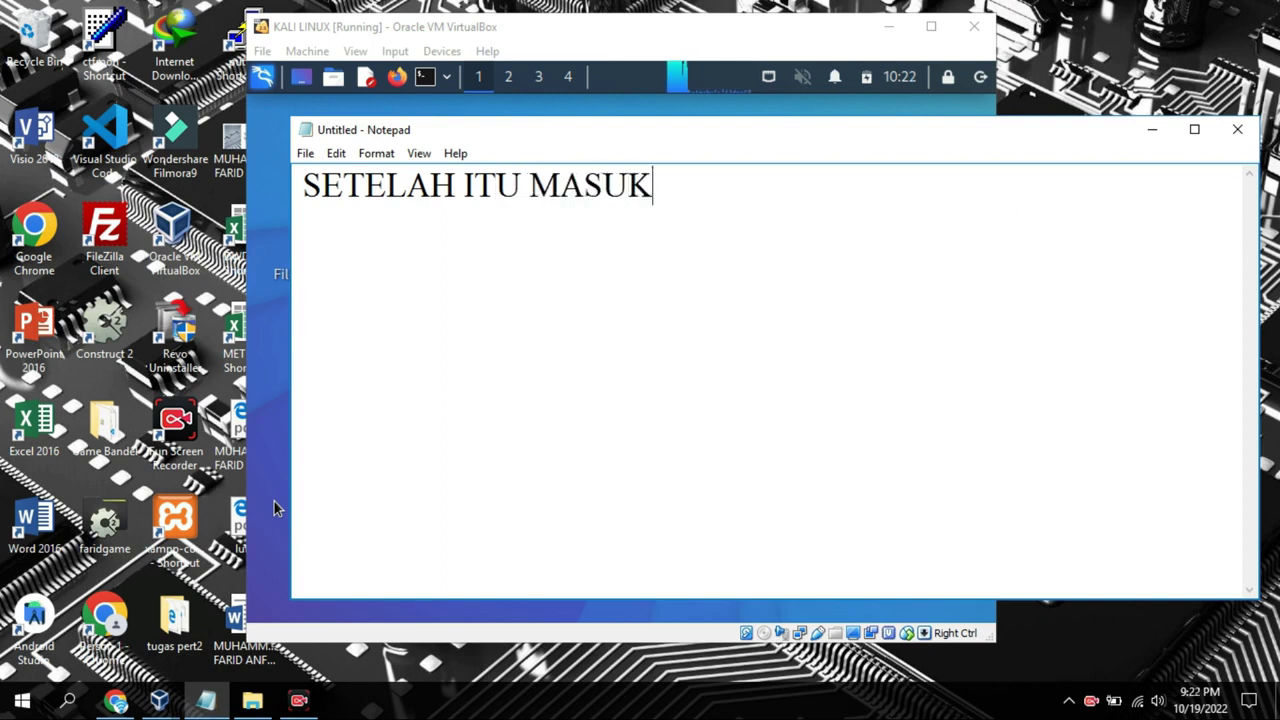
type("AN PERINT")
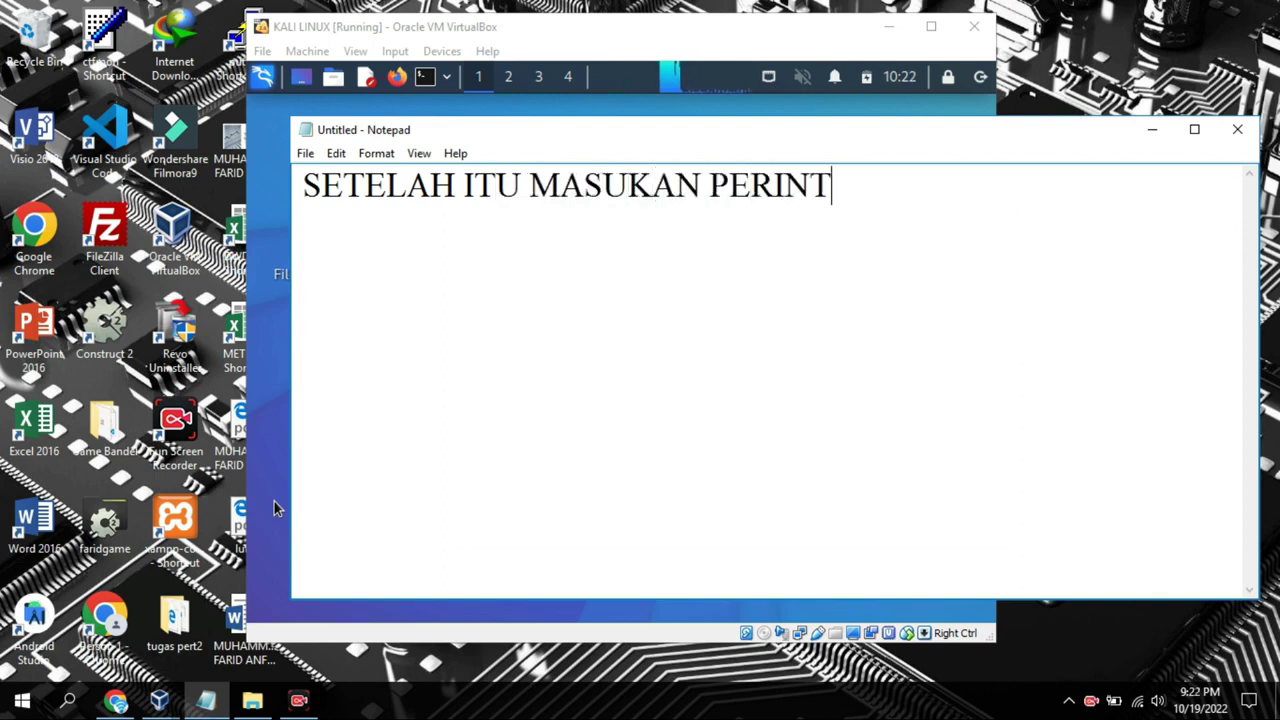
type("AH SUD")
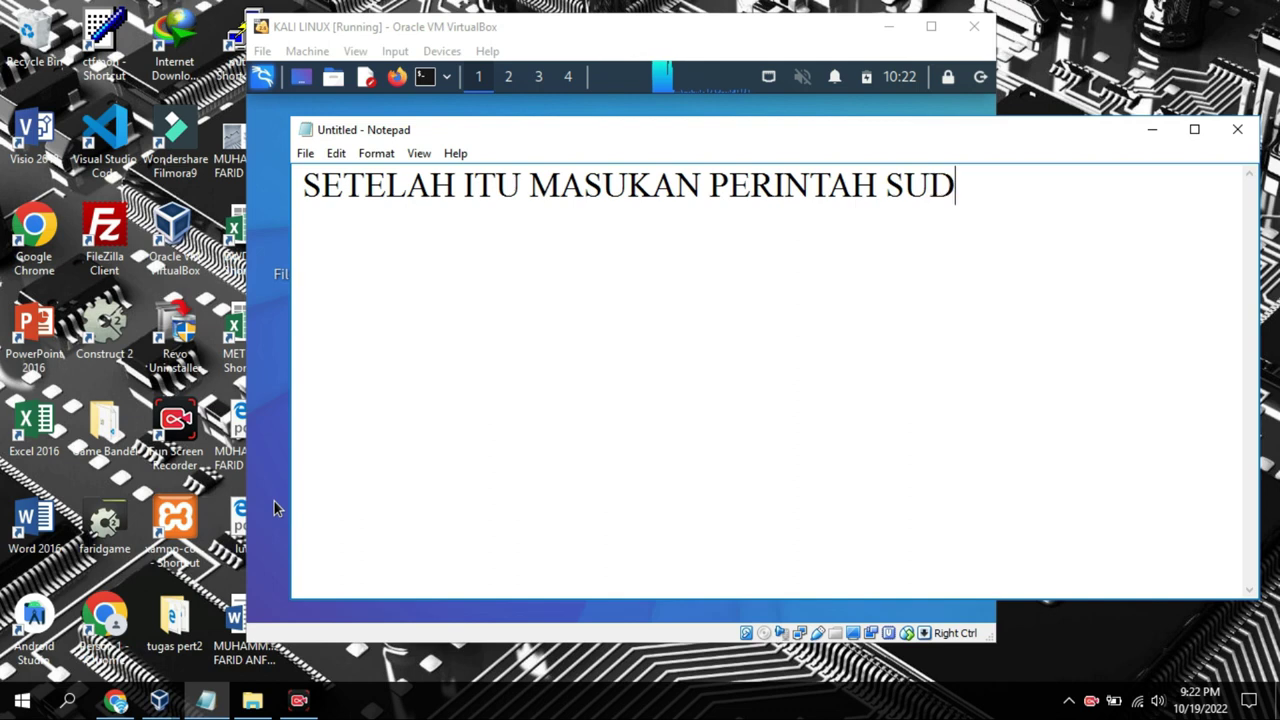
type("O STARTX")
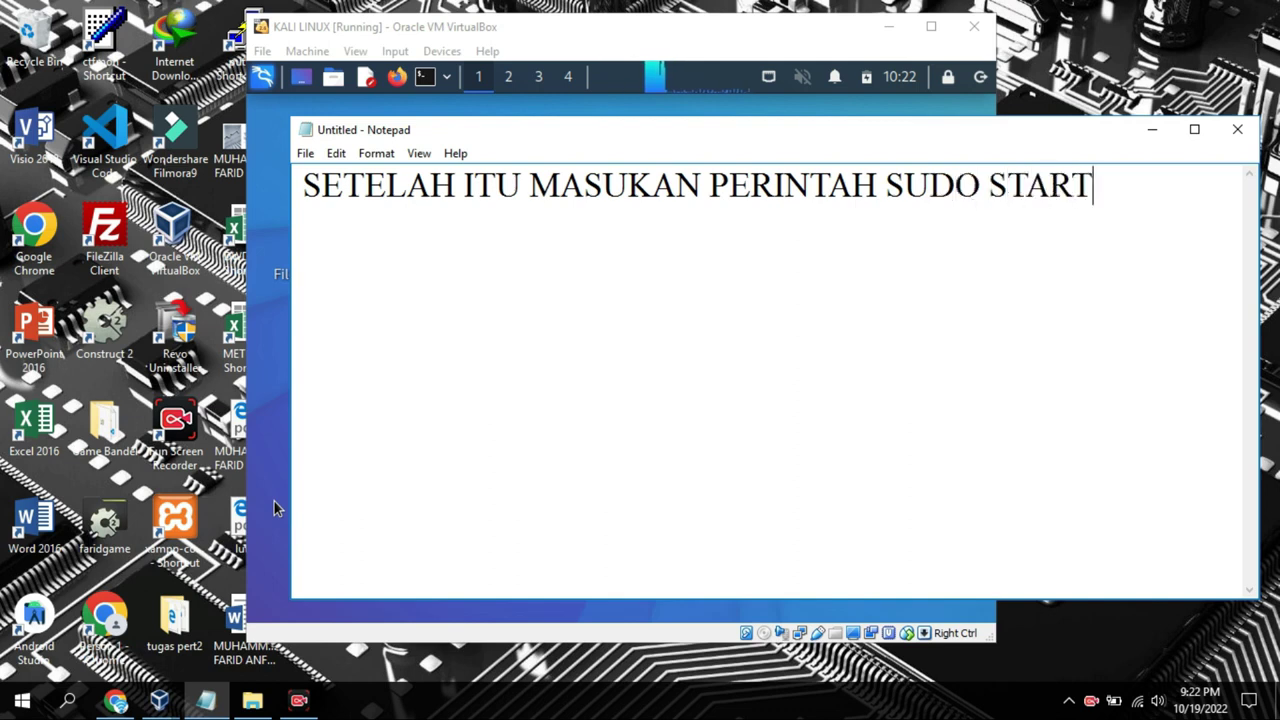
key("ctrl+a")
left_click(918, 328)
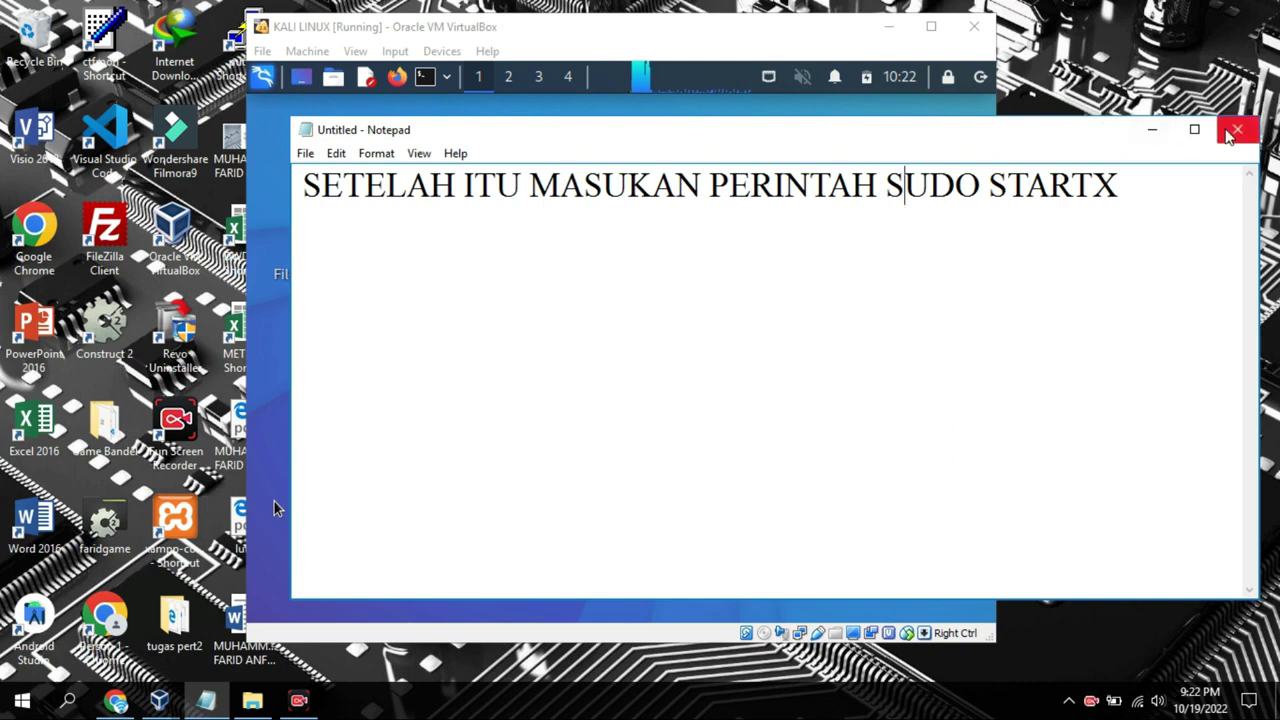
left_click(1152, 129)
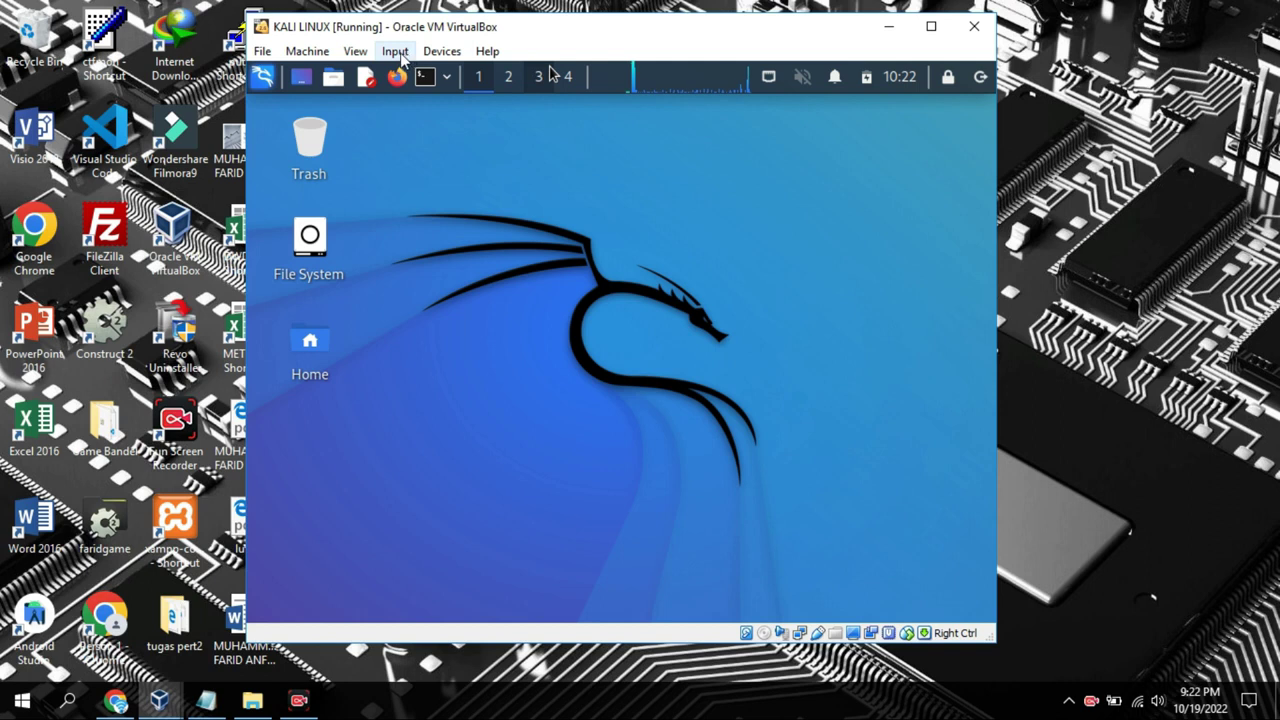
Open a Root Terminal Emulator and ping 8.8.8.8, stopping it with Ctrl+C
left_click(447, 83)
left_click(446, 106)
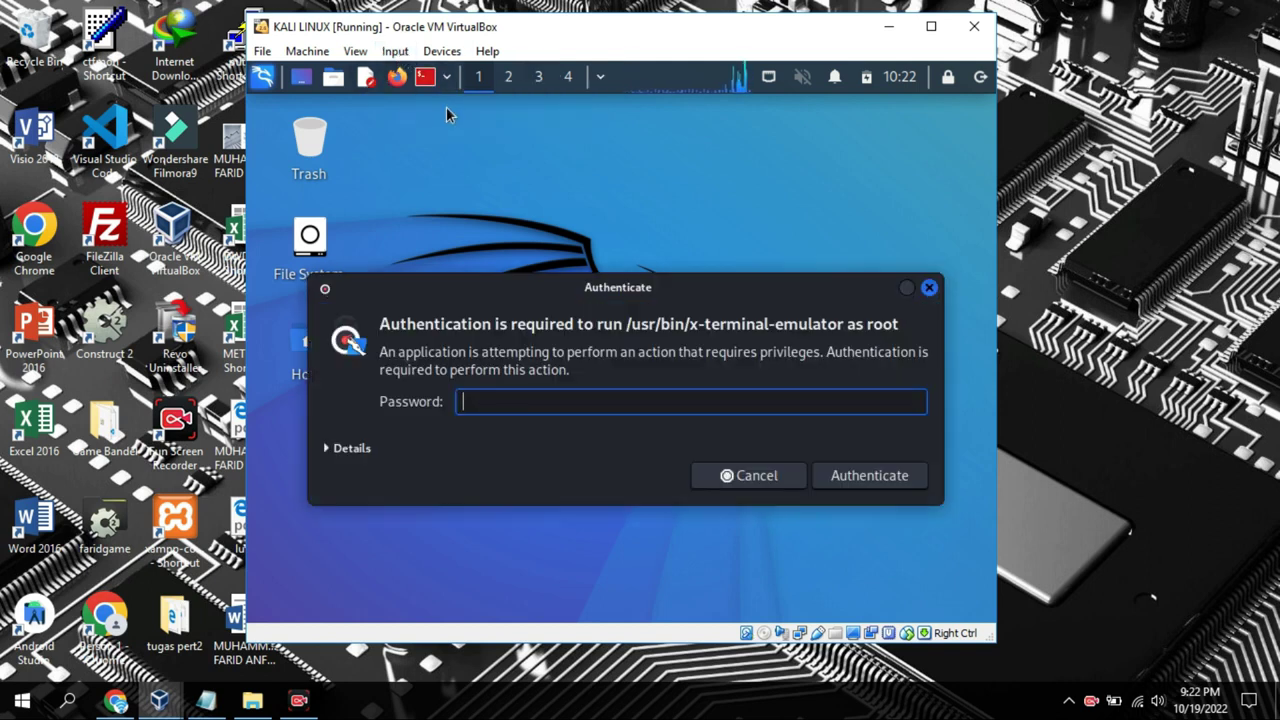
key("Return")
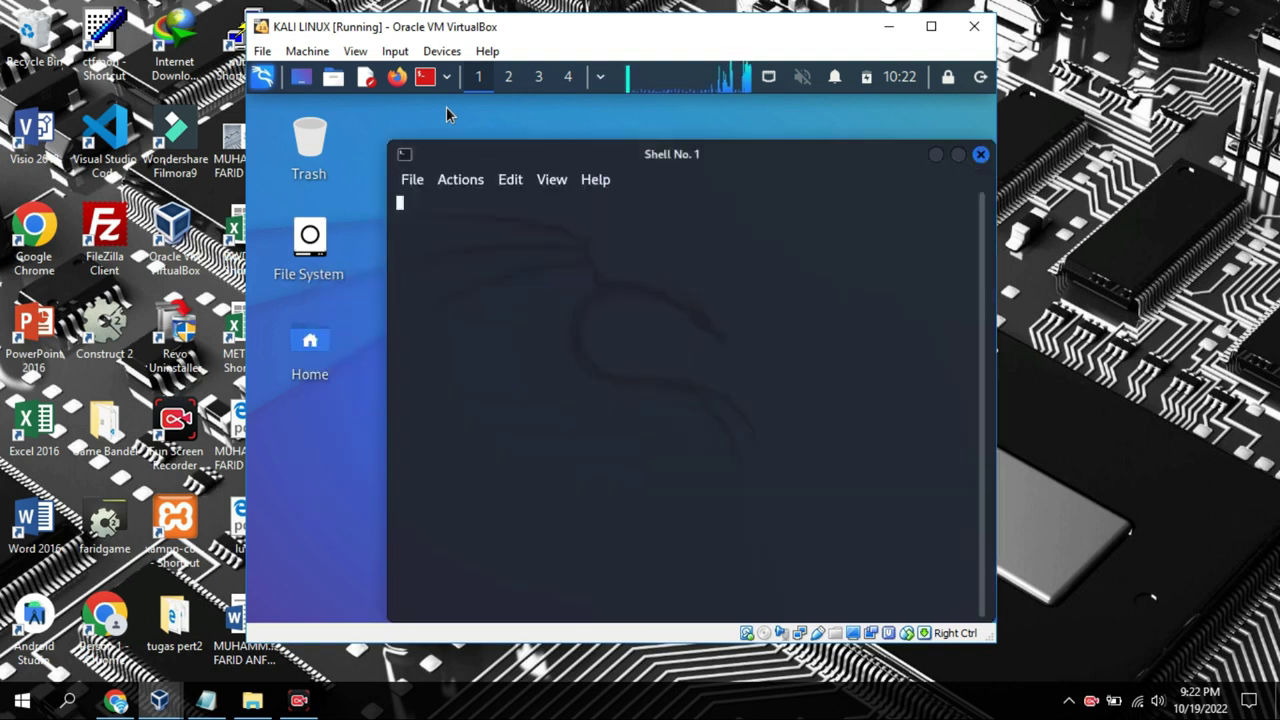
type("p")
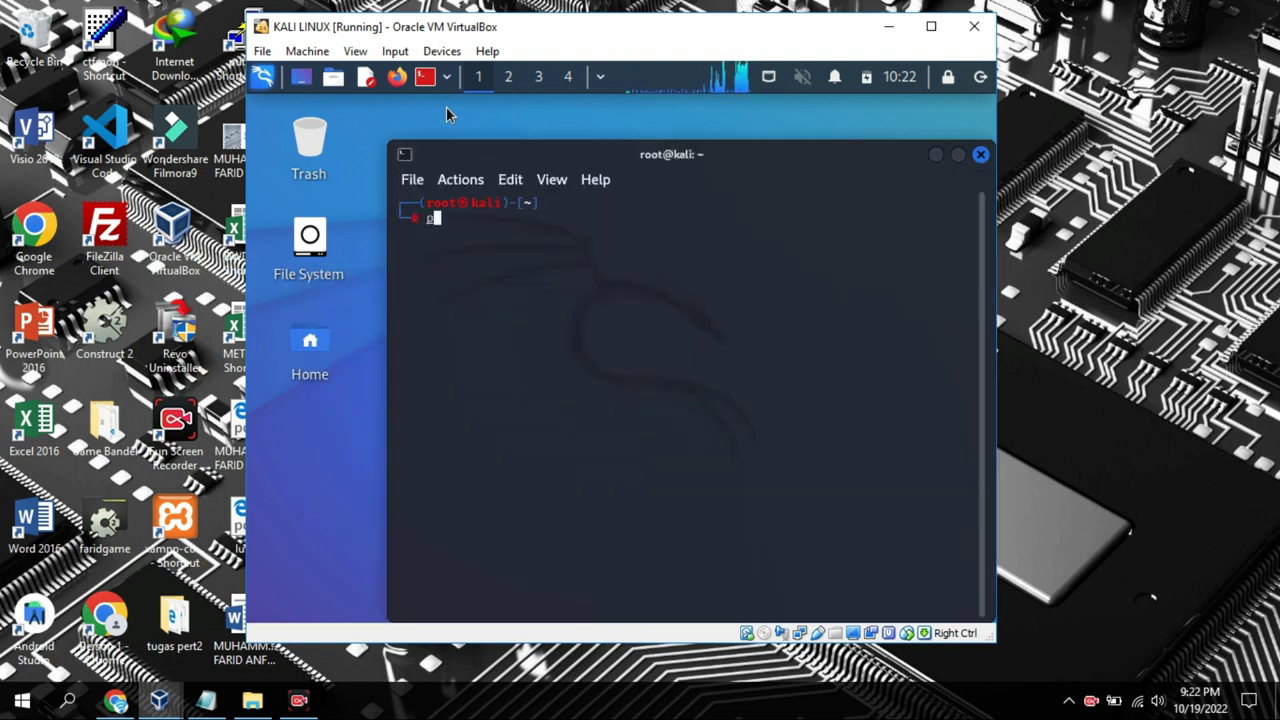
type("ing 8.8.8.8")
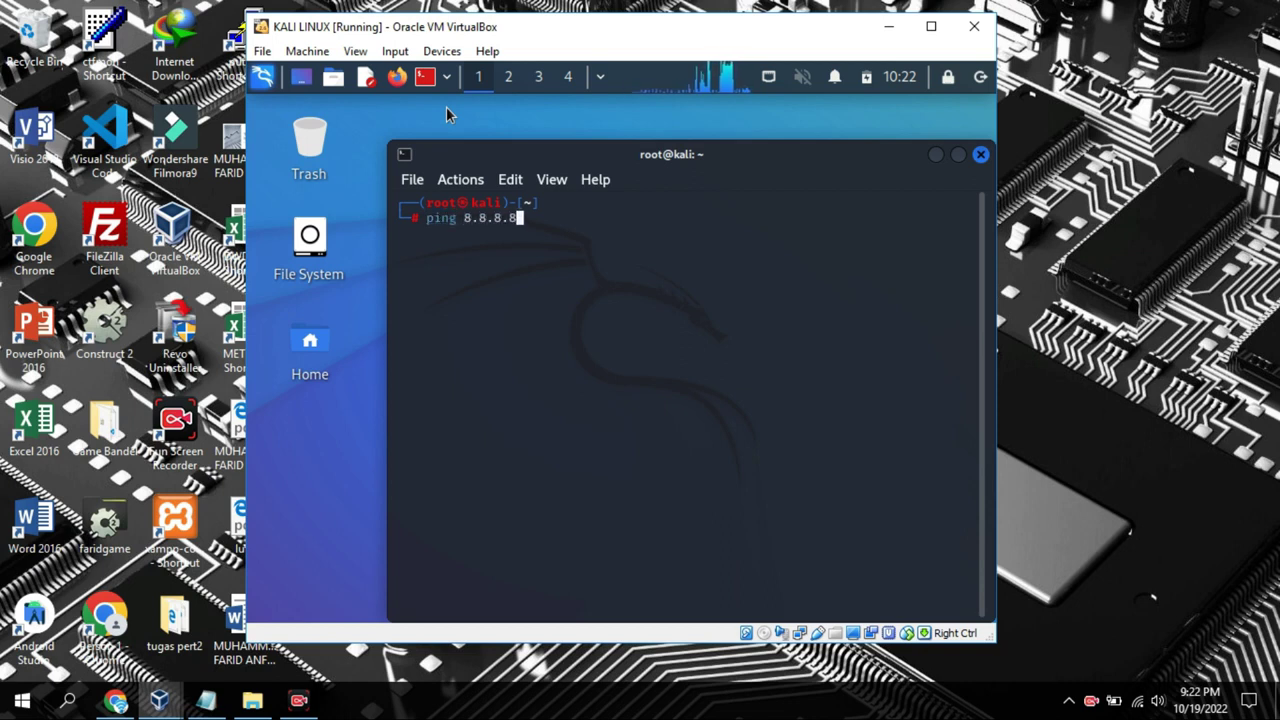
key("Return")
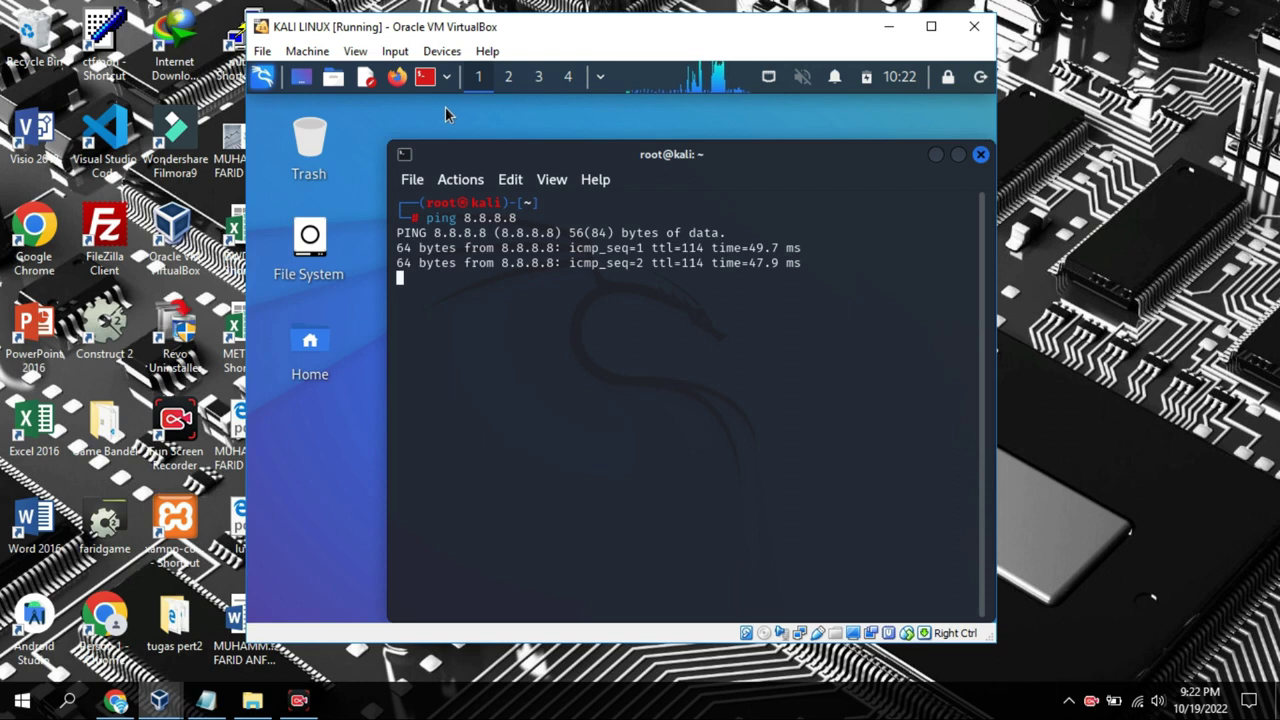
key("ctrl+c")
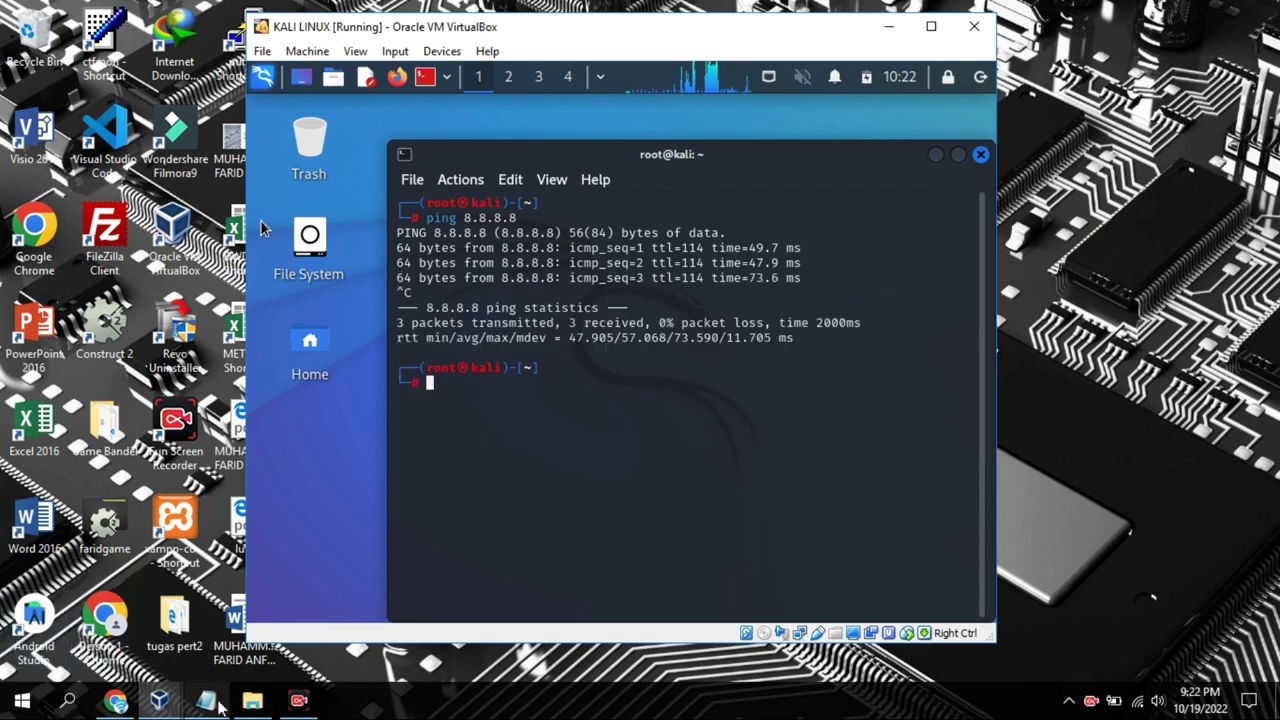
Bring Notepad forward and delete the old note text
left_click(206, 703)
key("ctrl+a")
key("BackSpace")
Type the closing line 'SEKIAN DAN TERIMAKASIH' into the note
type("SK")
key("BackSpace")
type("E")
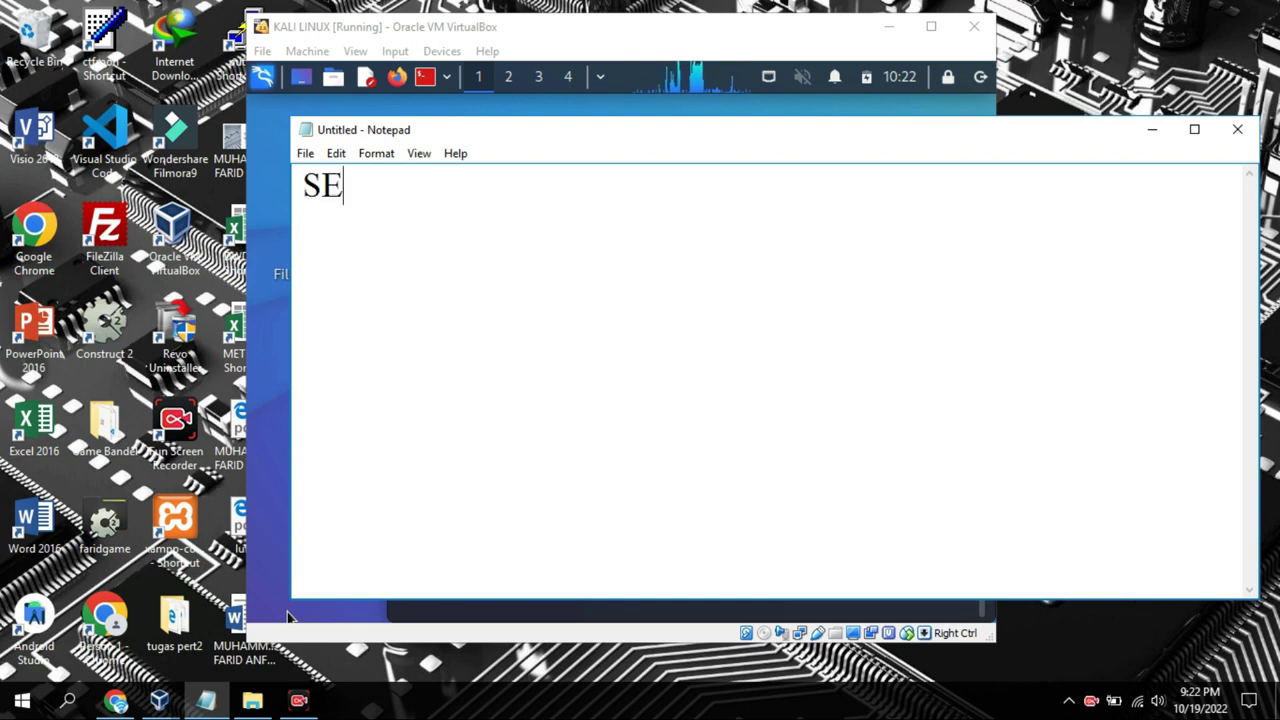
type("KIAN DAN ")
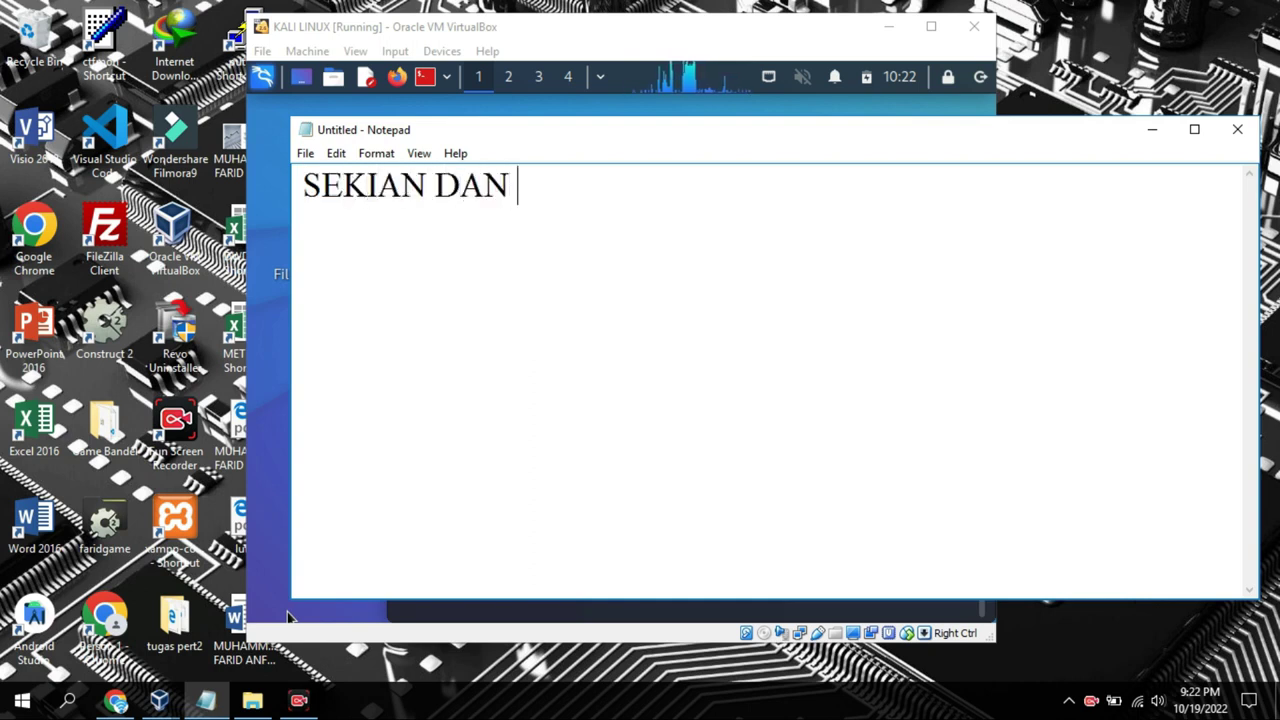
type("TERIM")
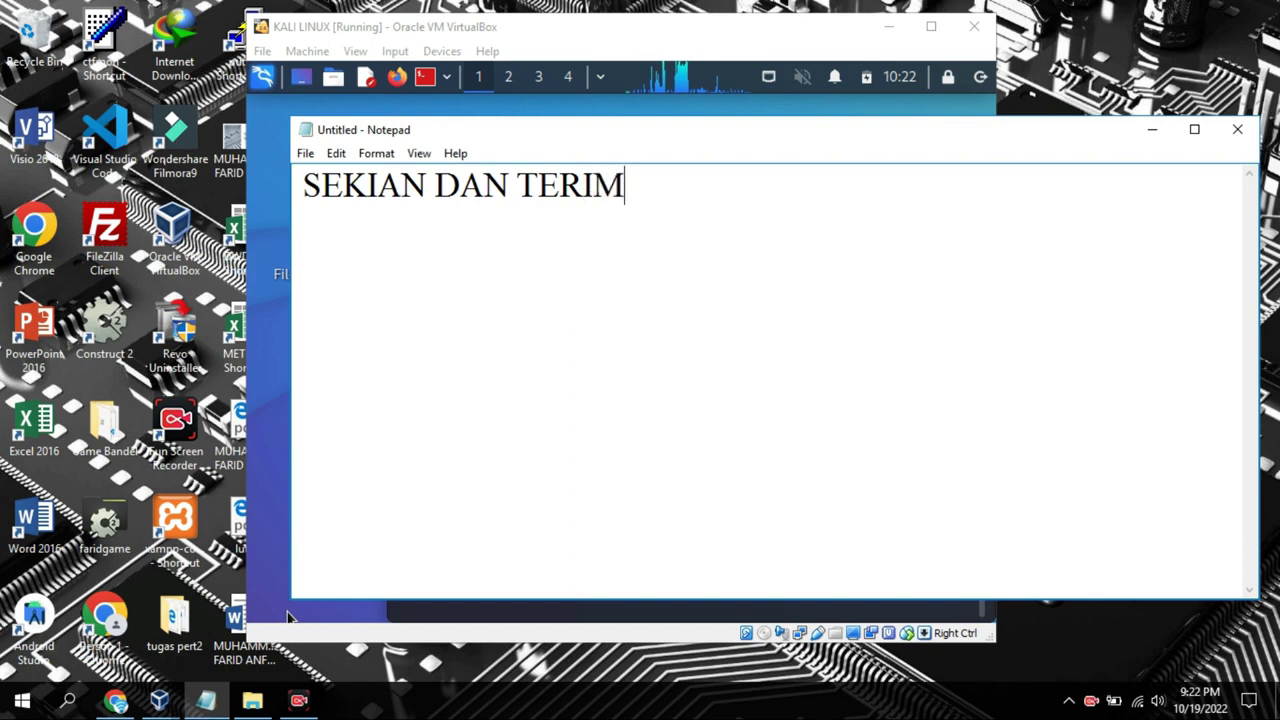
type("AKASIH")
key("ctrl+a")
left_click(526, 341)
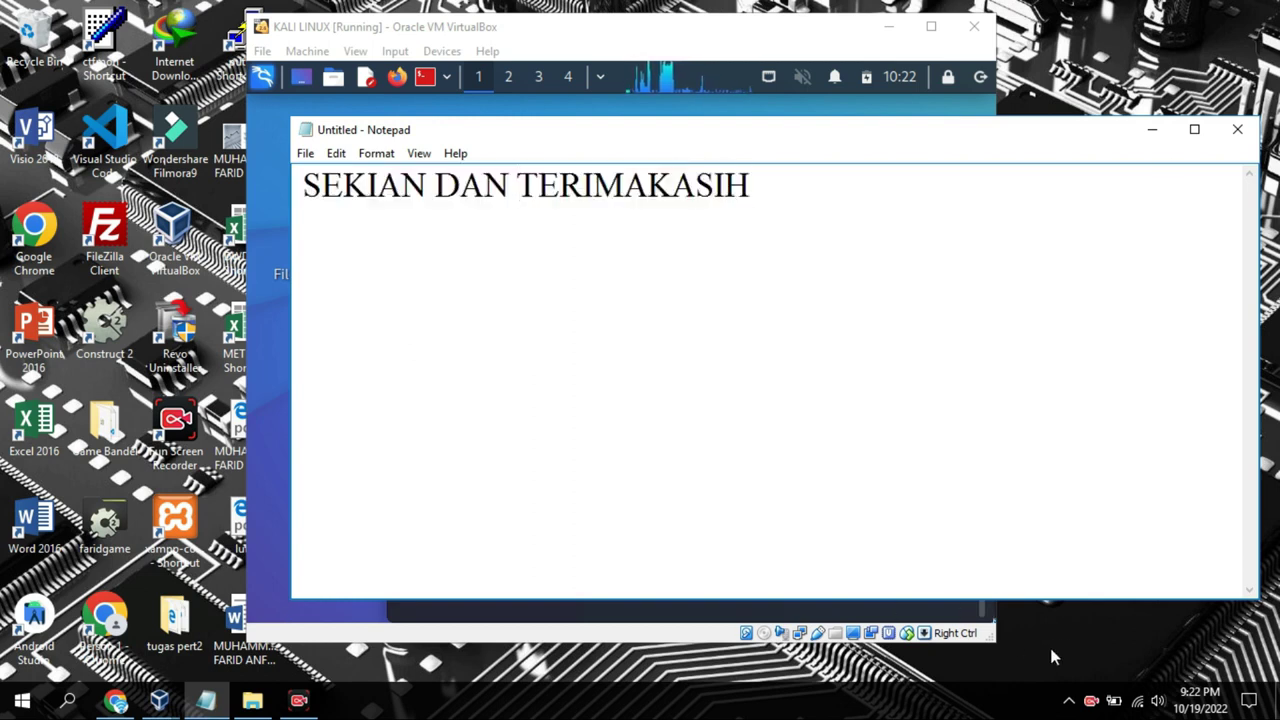